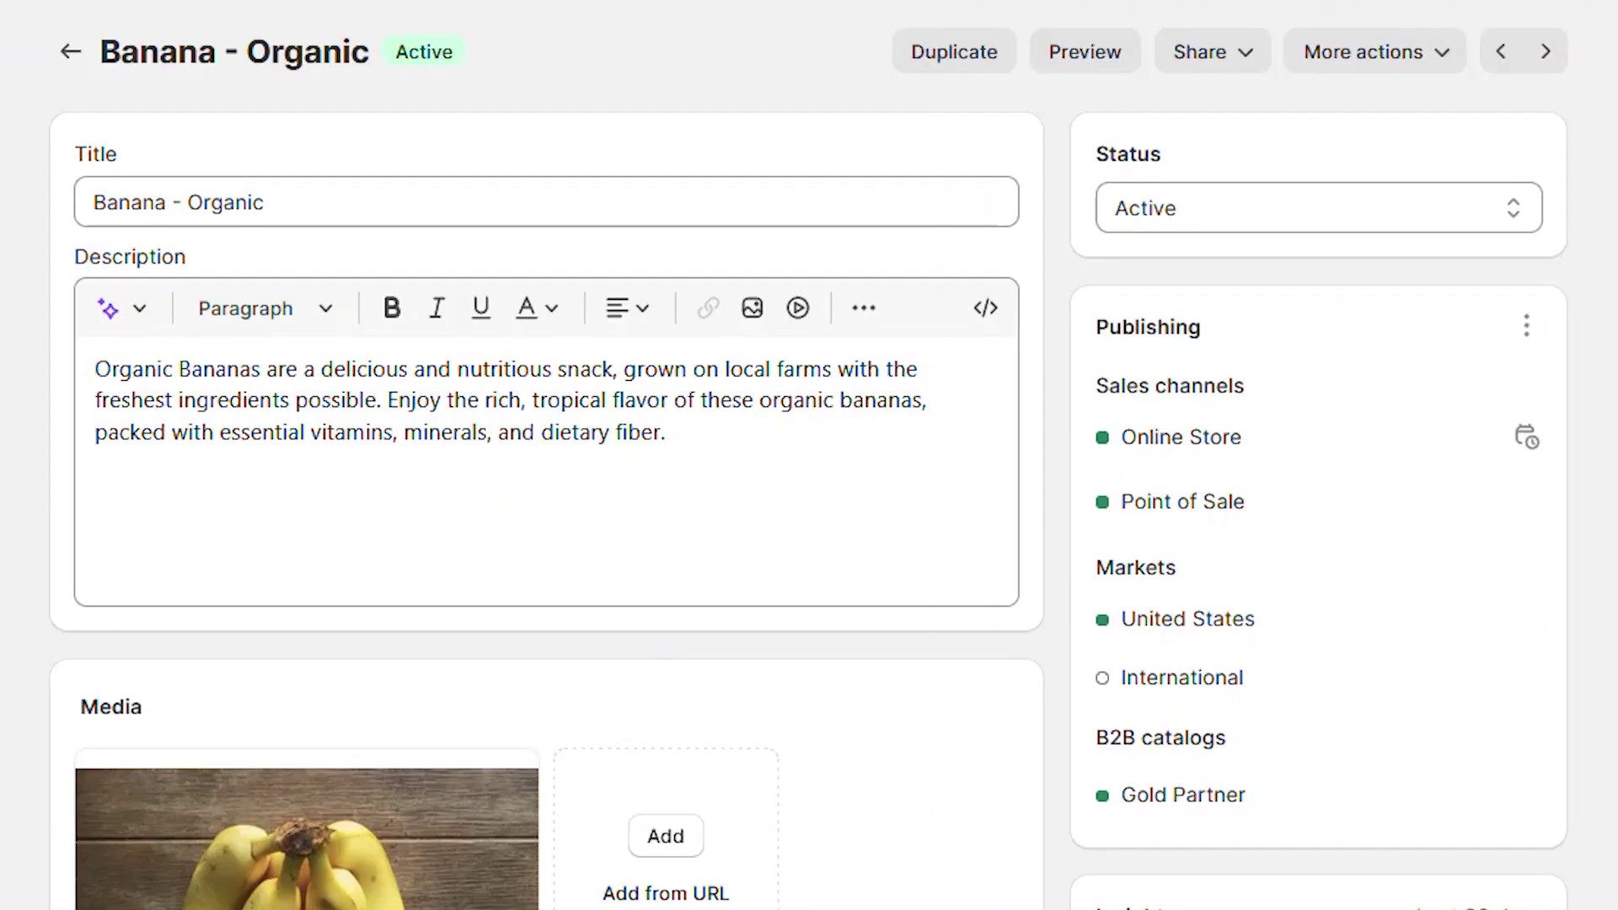
# Step: Check Banana - Organic's adjustment history at Texas Food Outlet, then go to Shipping and delivery settings
pyautogui.scroll(-15, 809, 455)
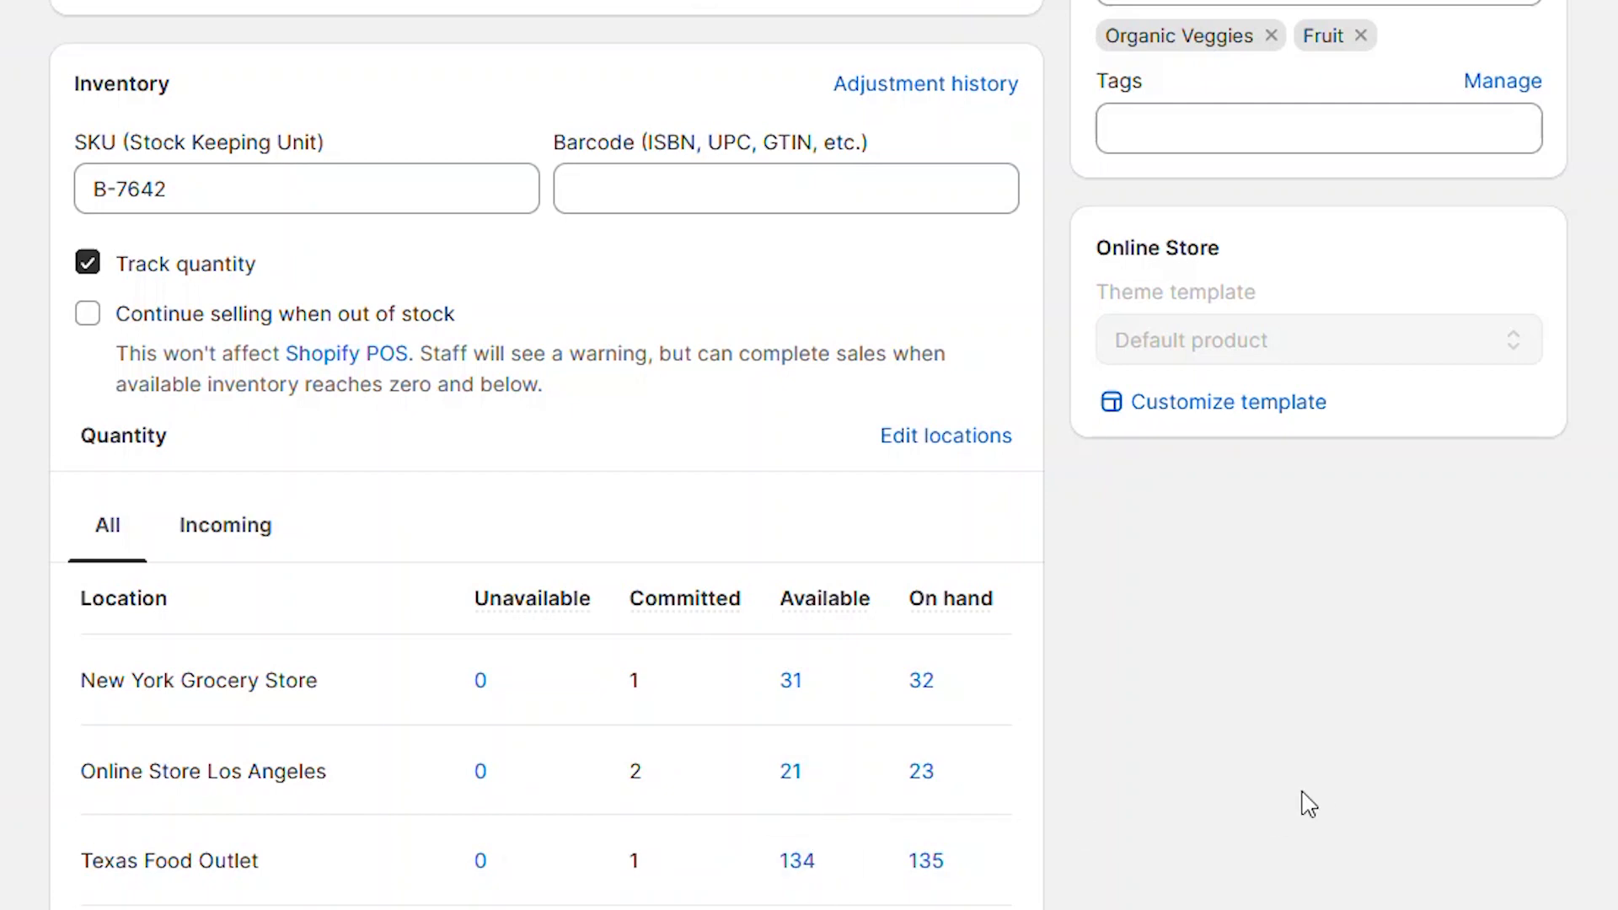
pyautogui.click(920, 86)
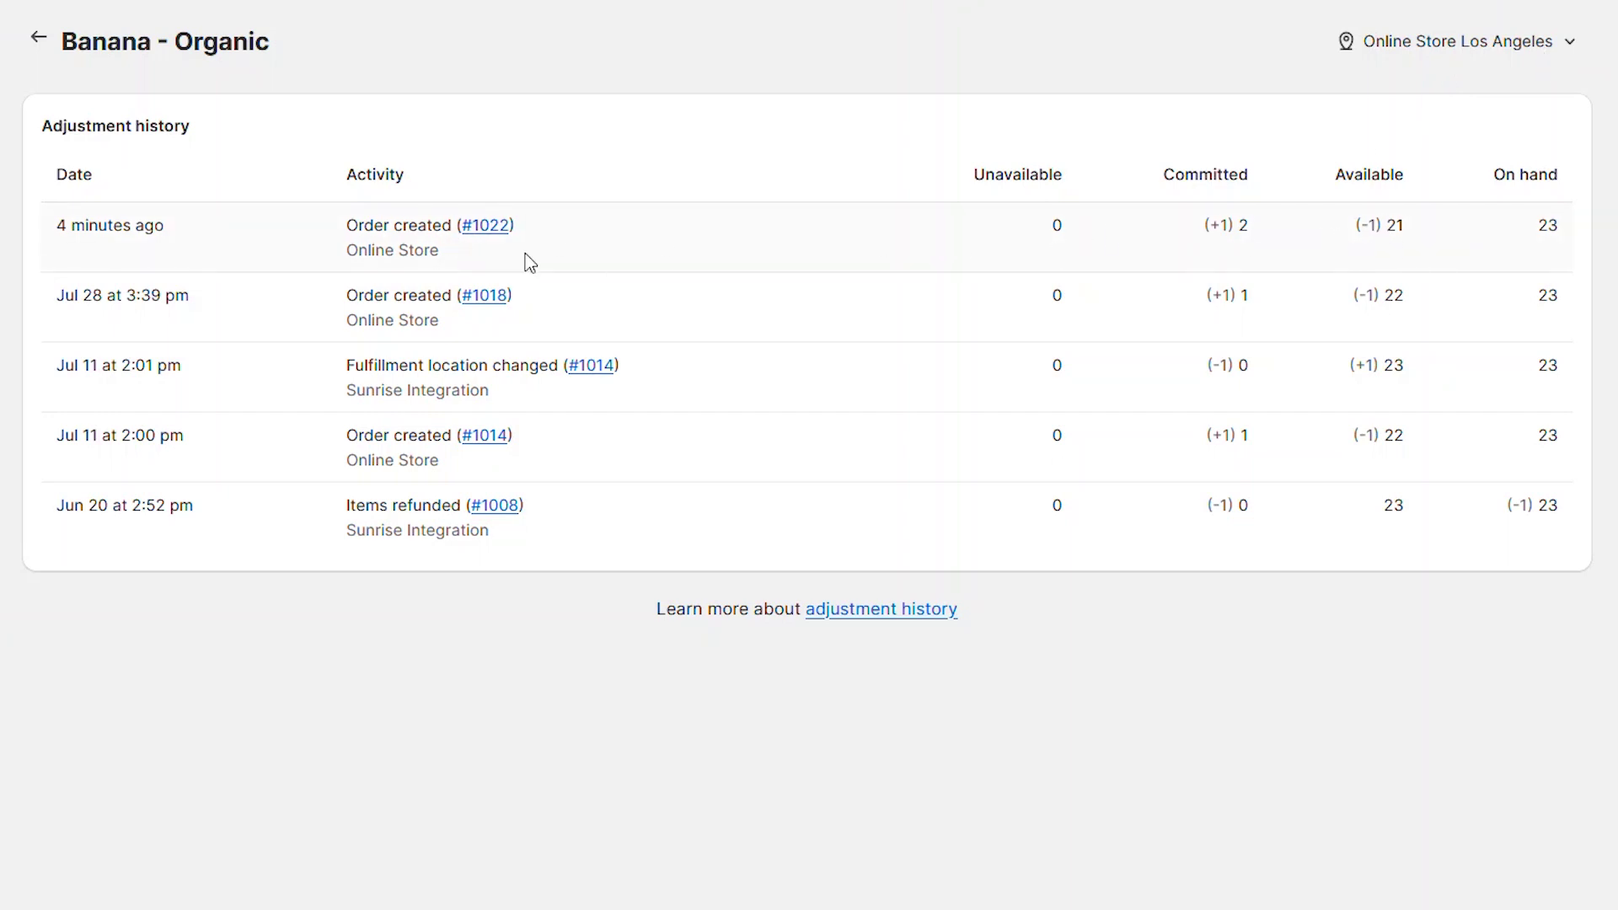
pyautogui.click(1573, 44)
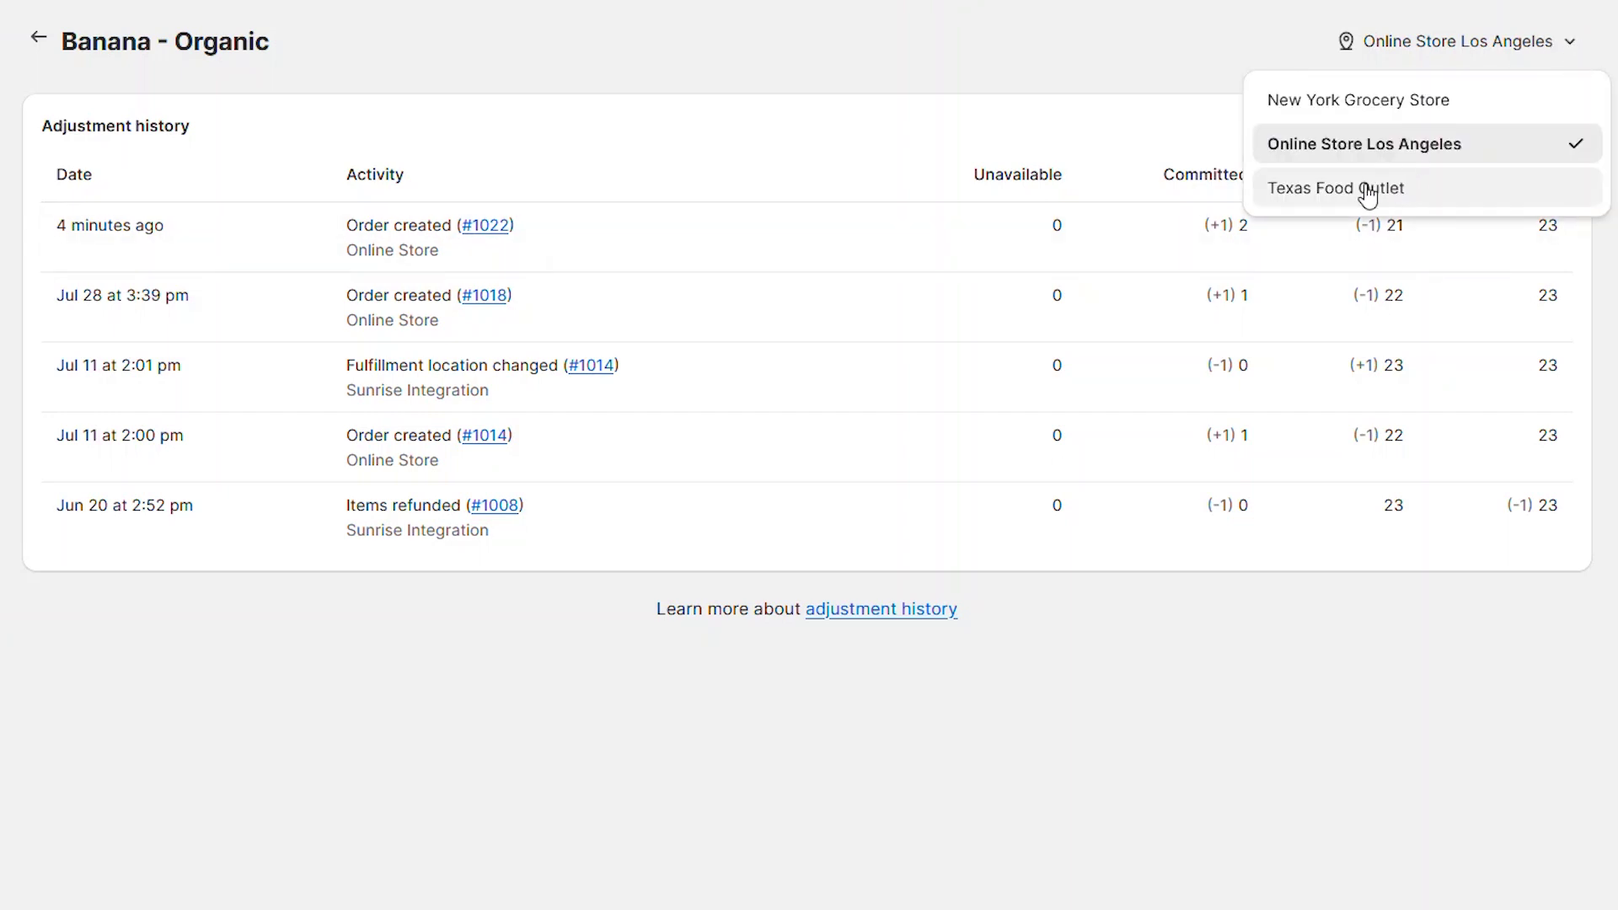
pyautogui.click(1365, 191)
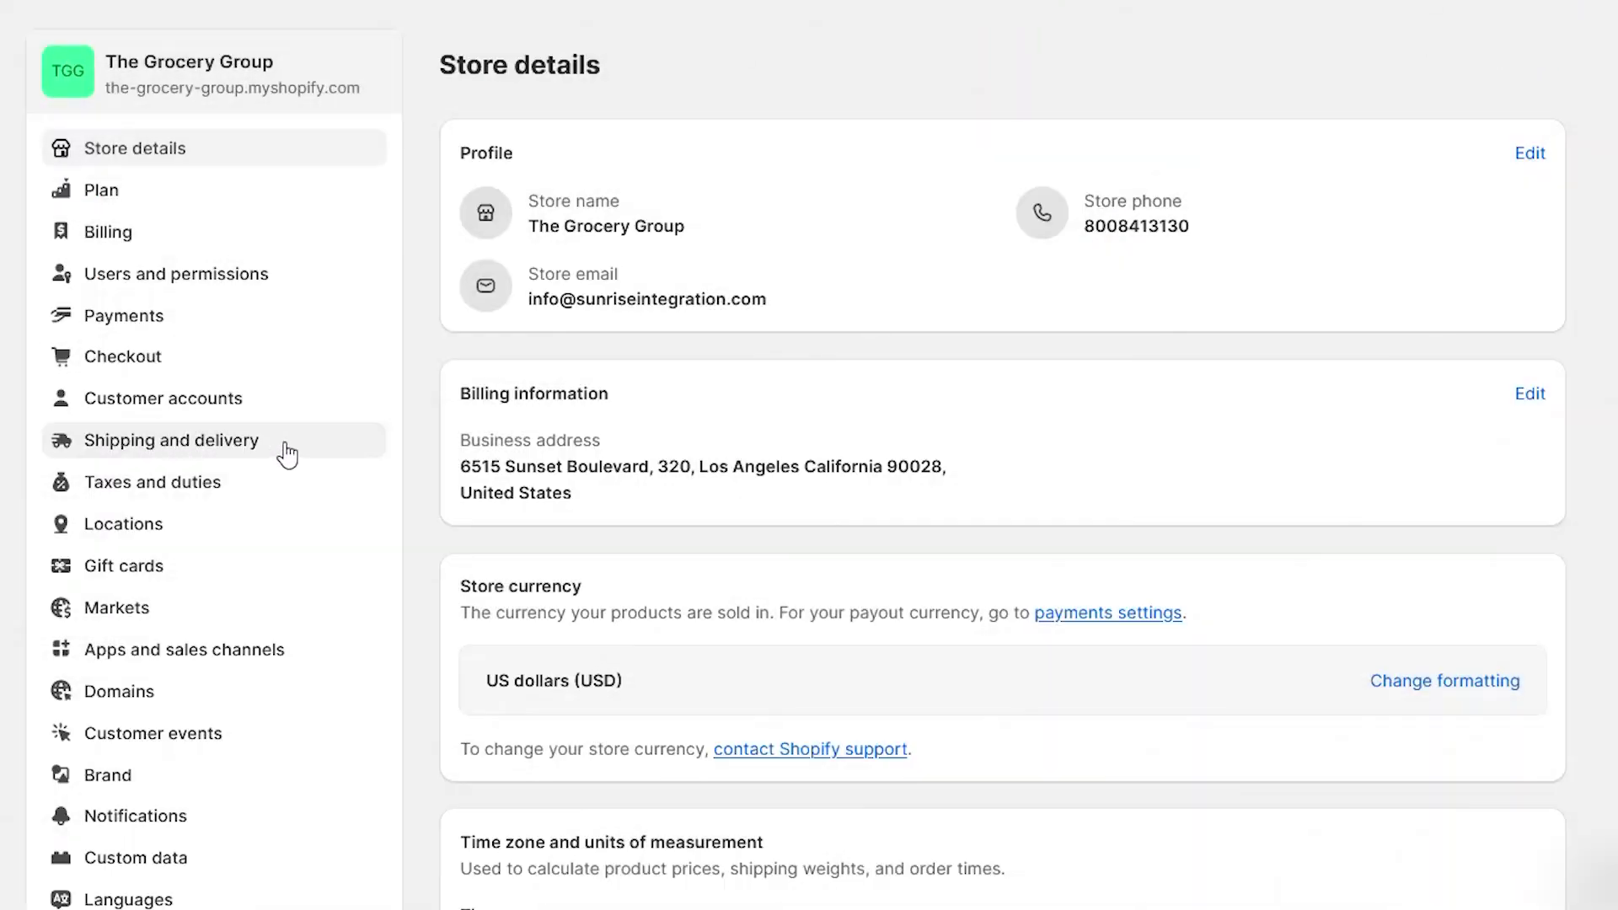
pyautogui.click(286, 447)
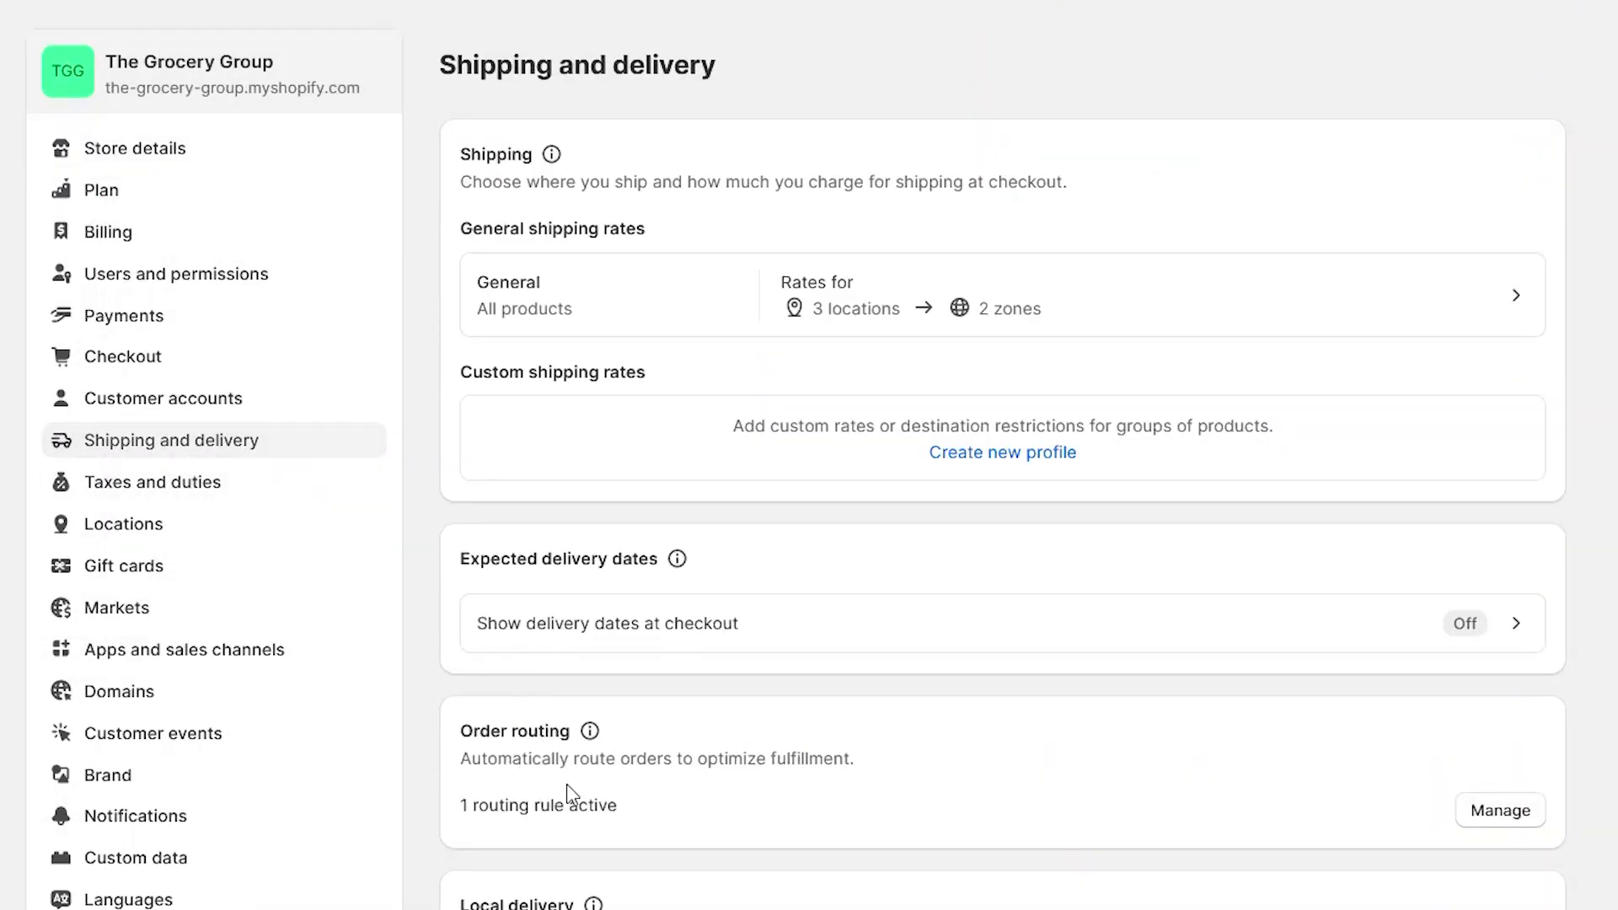
# Step: Delete the Ship from the closest location rule, add Use ranked locations, and open its editor
pyautogui.click(1500, 810)
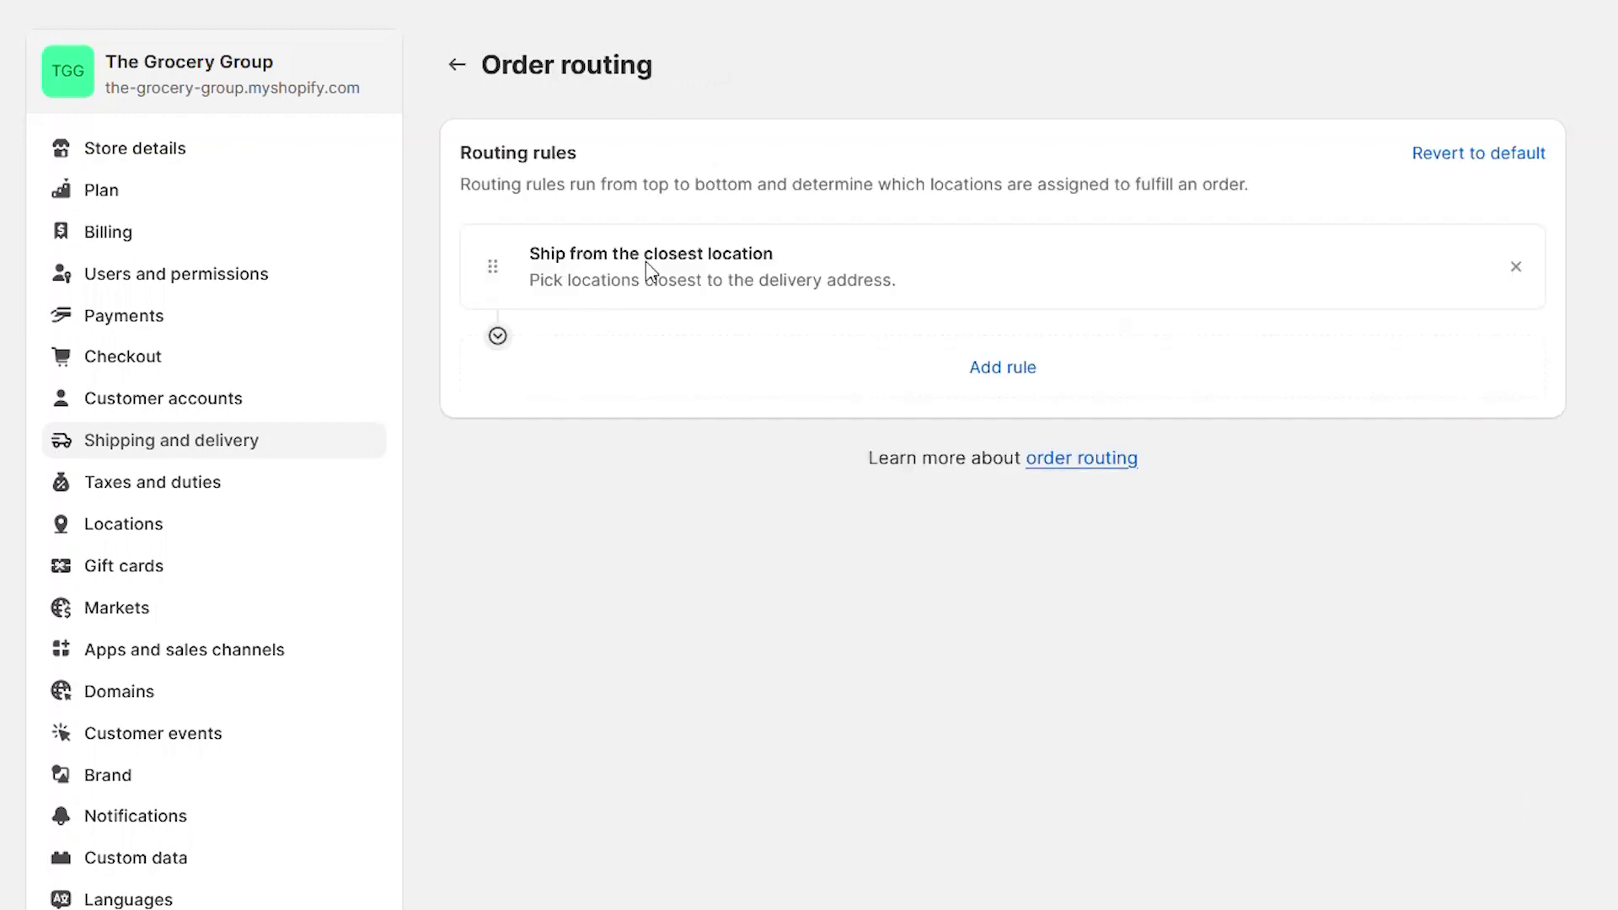
pyautogui.click(1515, 266)
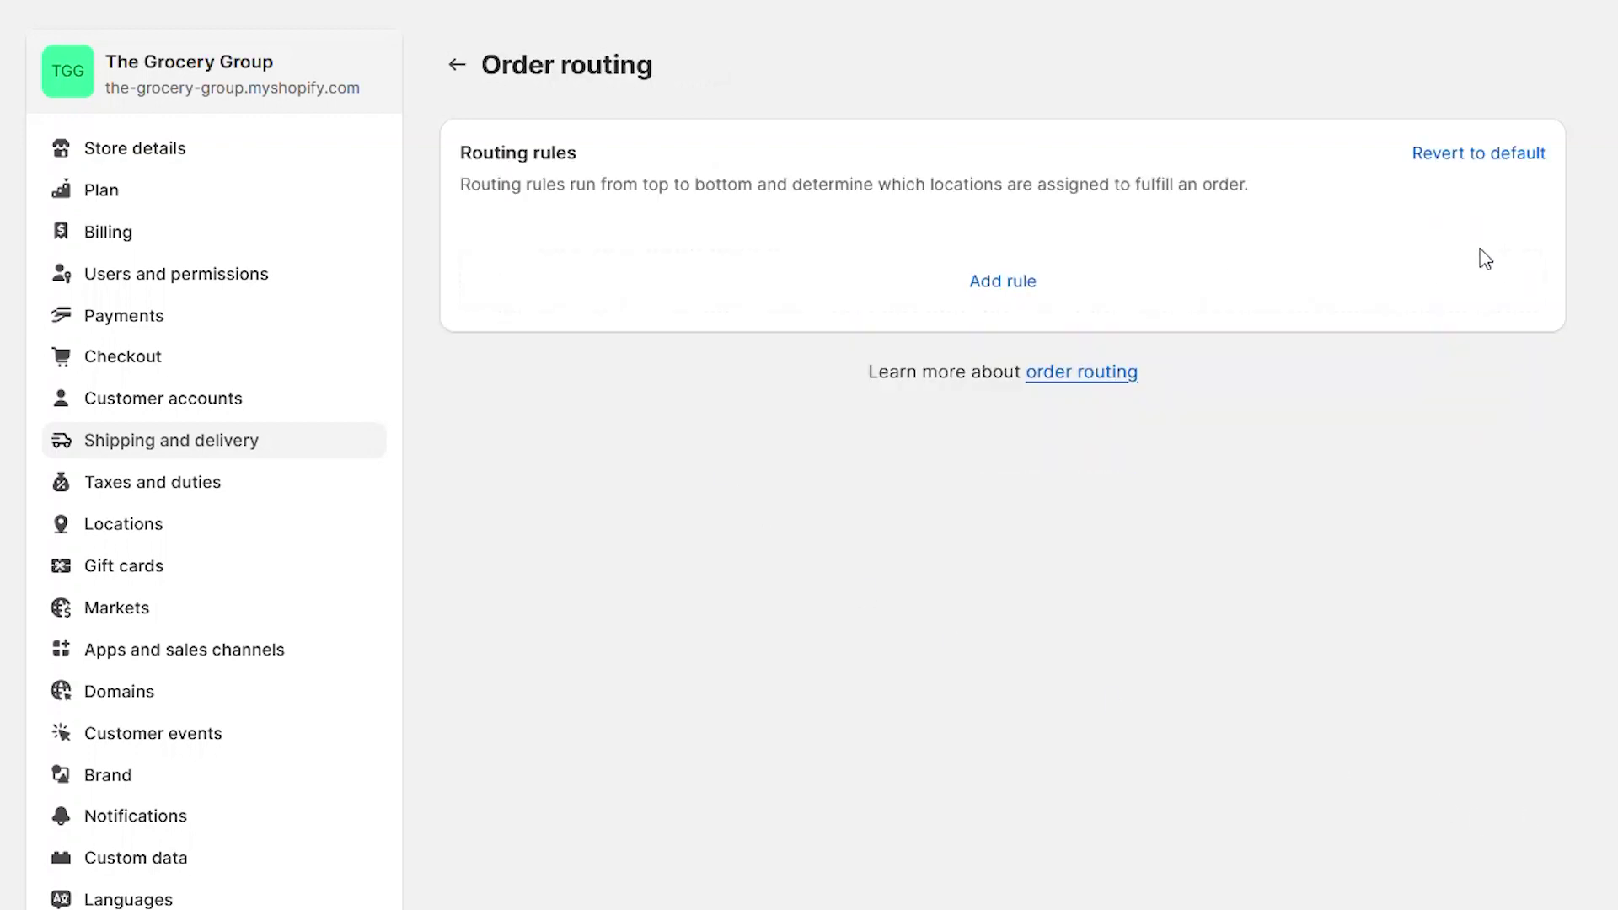
pyautogui.click(970, 283)
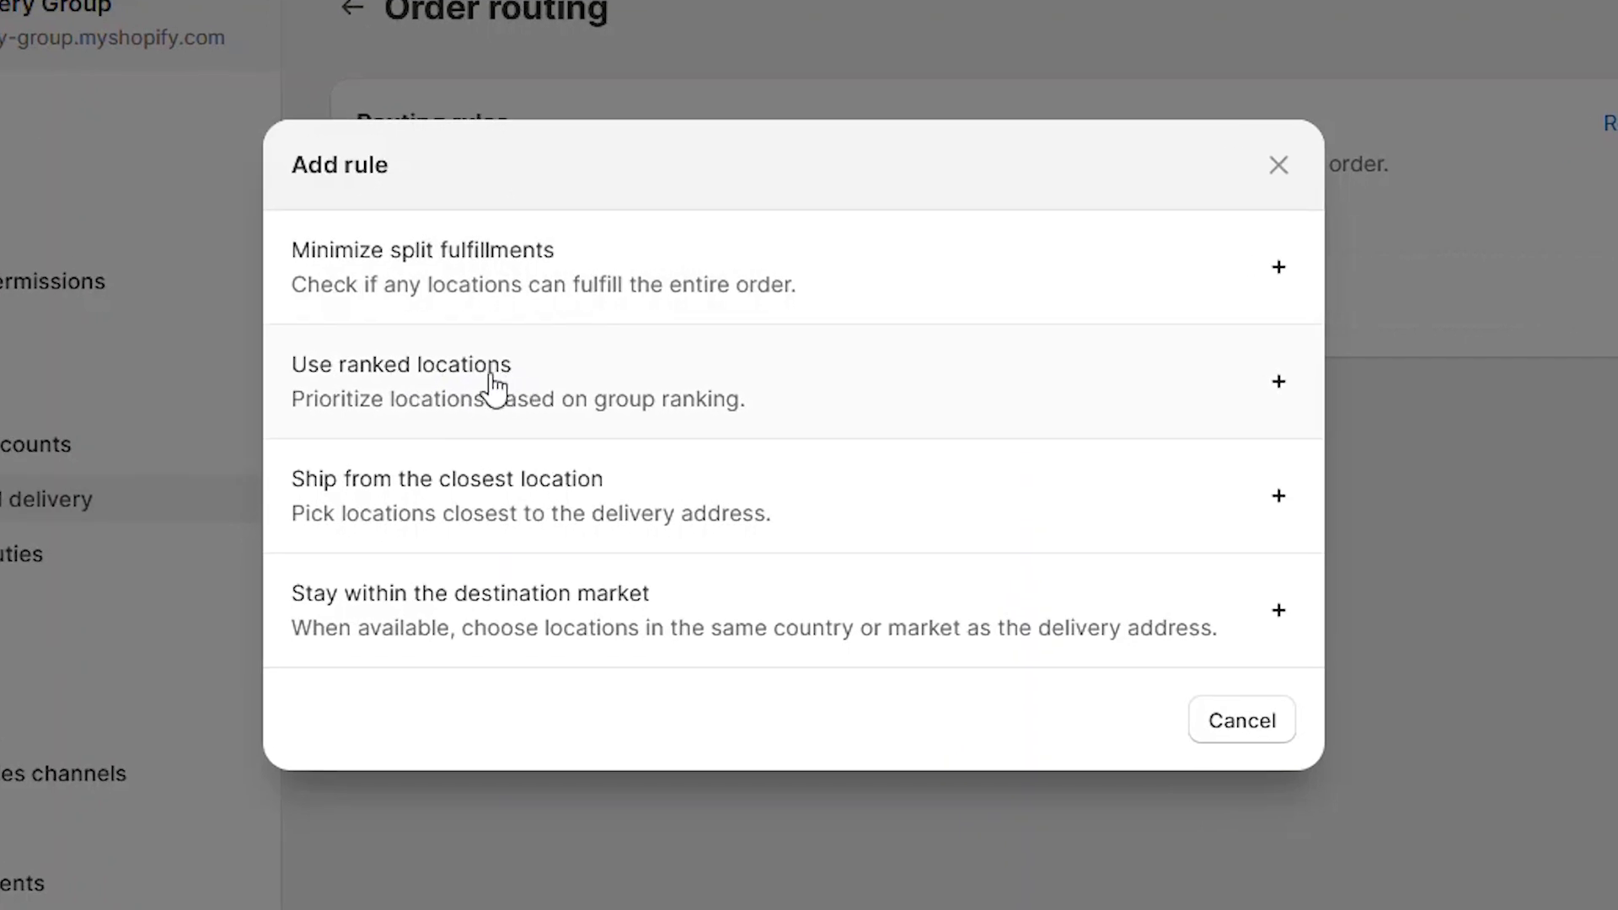
pyautogui.click(991, 353)
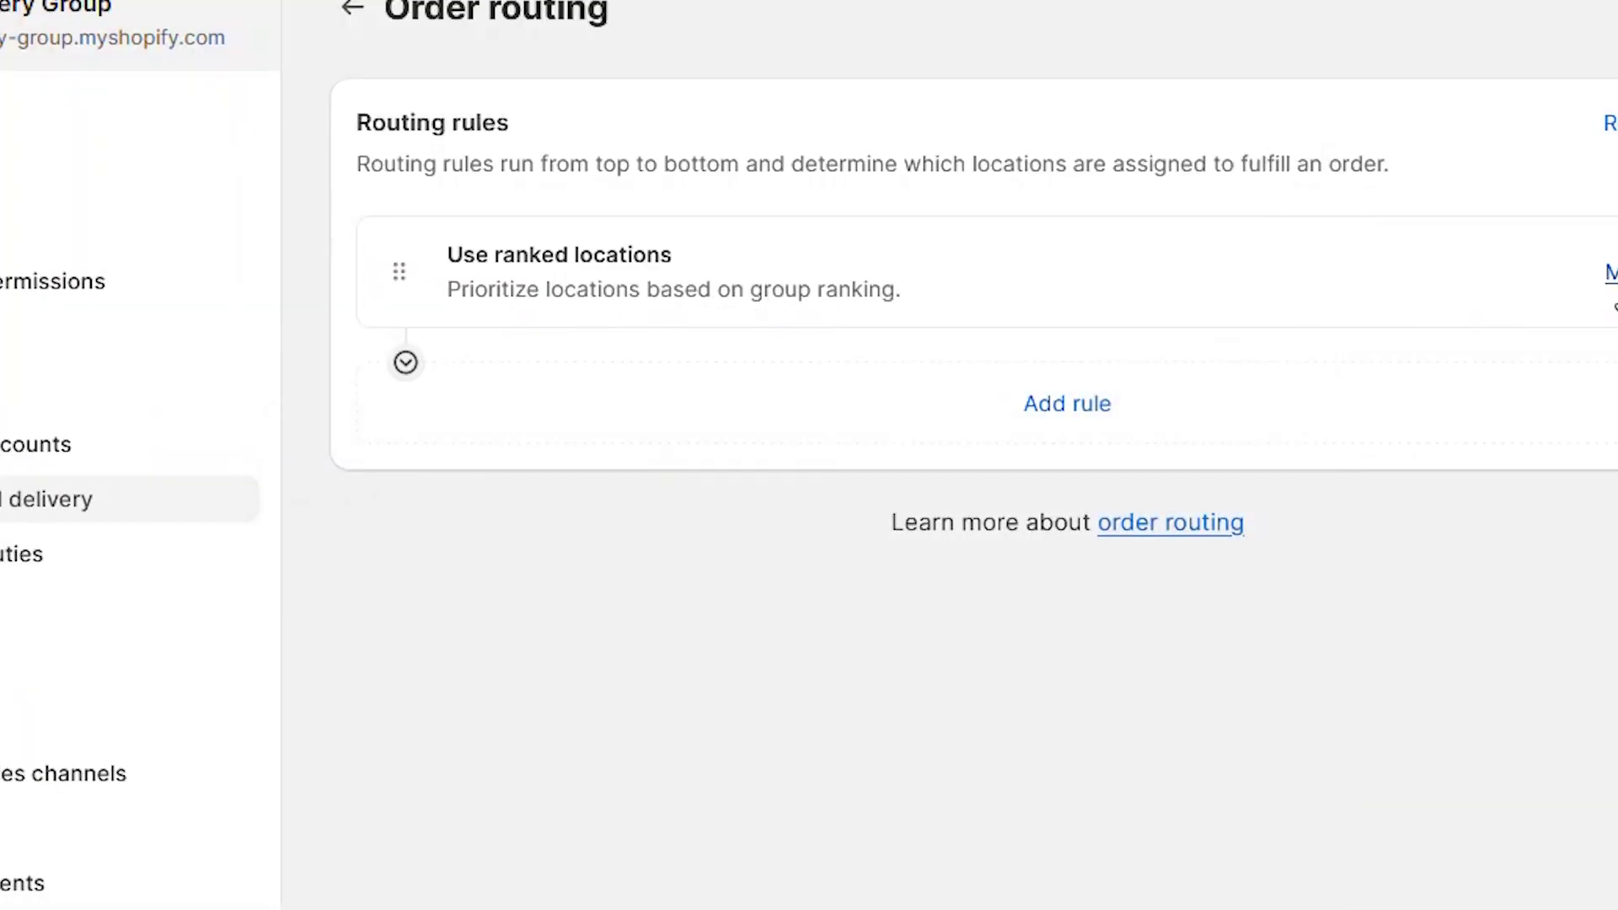
pyautogui.click(1612, 273)
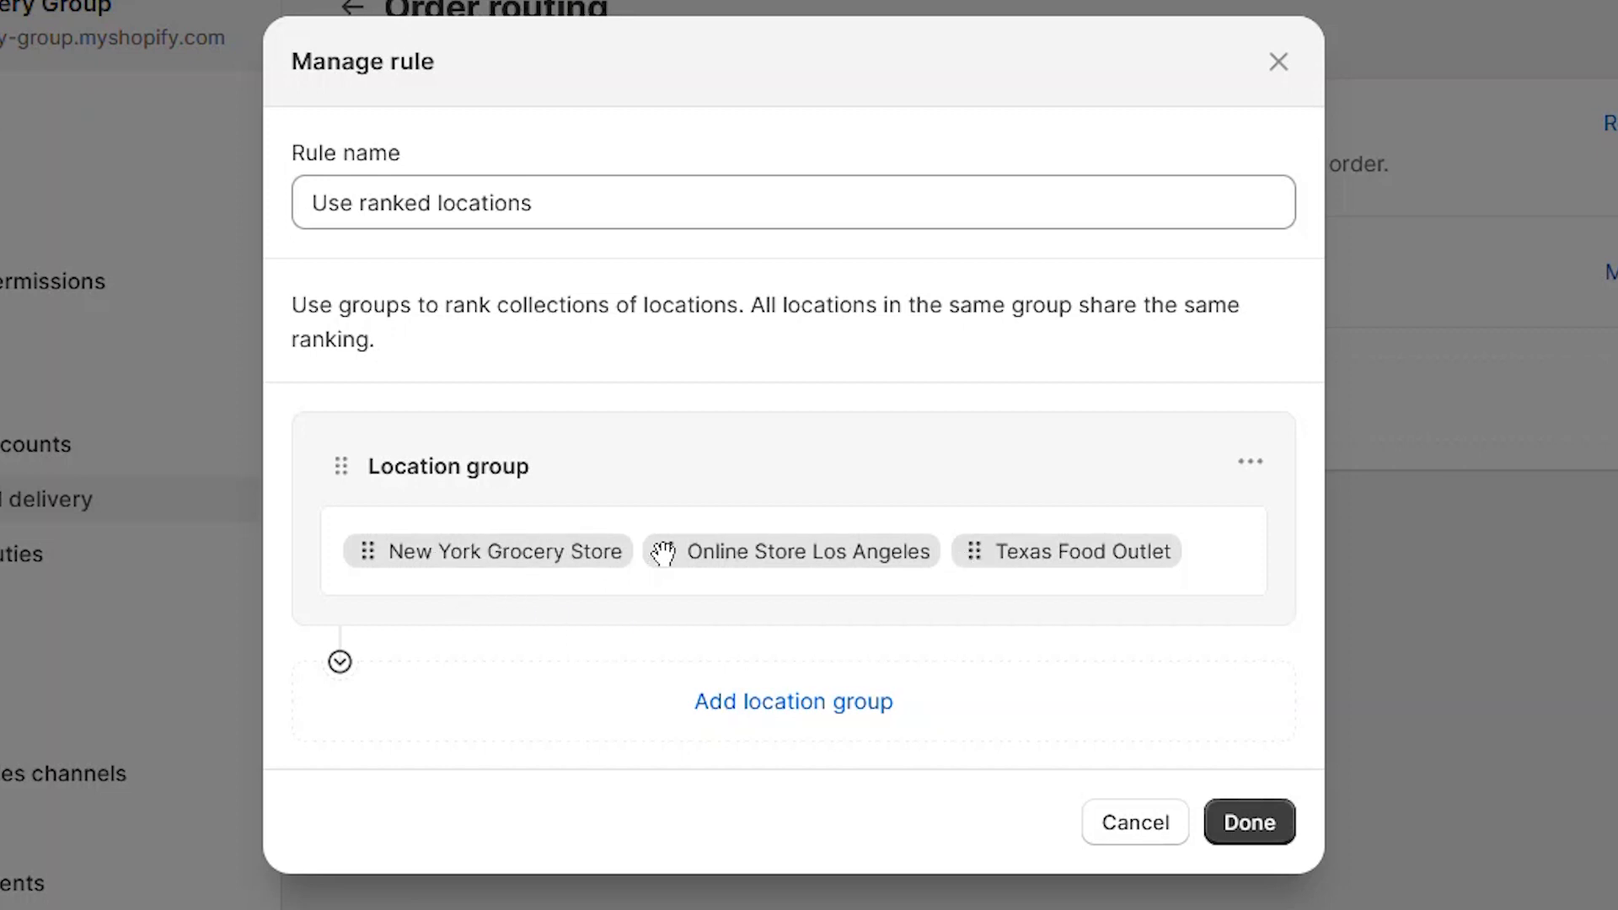
# Step: Rank three location groups: New York Grocery Store, then Online Store Los Angeles, then Texas Food Outlet
pyautogui.click(788, 709)
pyautogui.moveTo(664, 425); pyautogui.dragTo(350, 675)
pyautogui.moveTo(675, 427); pyautogui.dragTo(702, 674)
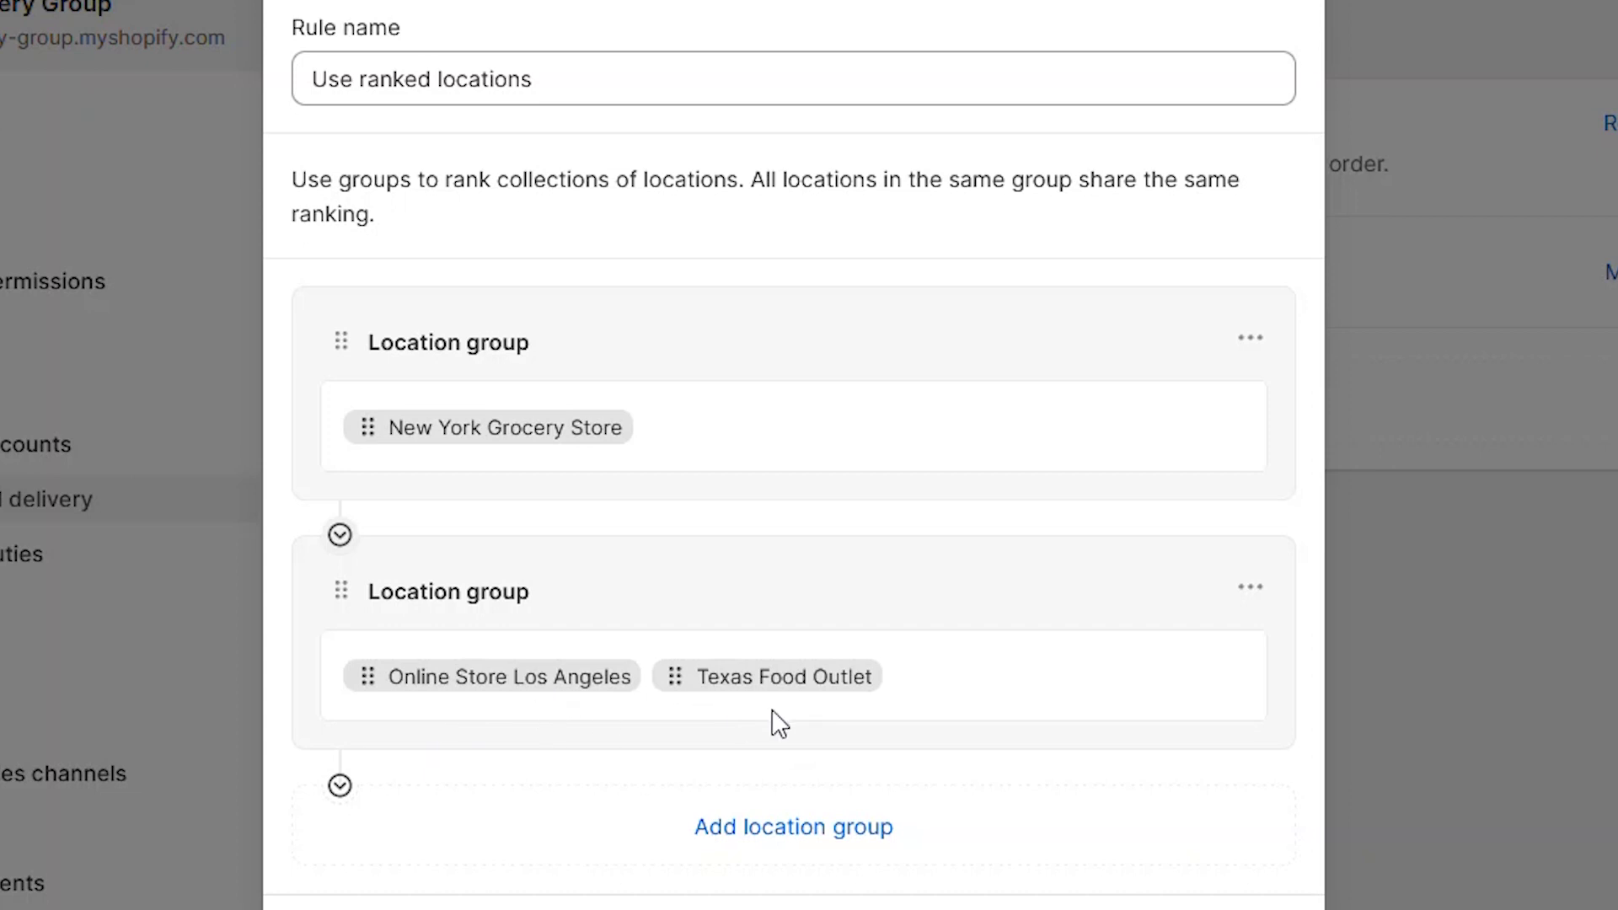
pyautogui.click(773, 834)
pyautogui.moveTo(668, 548); pyautogui.dragTo(422, 790)
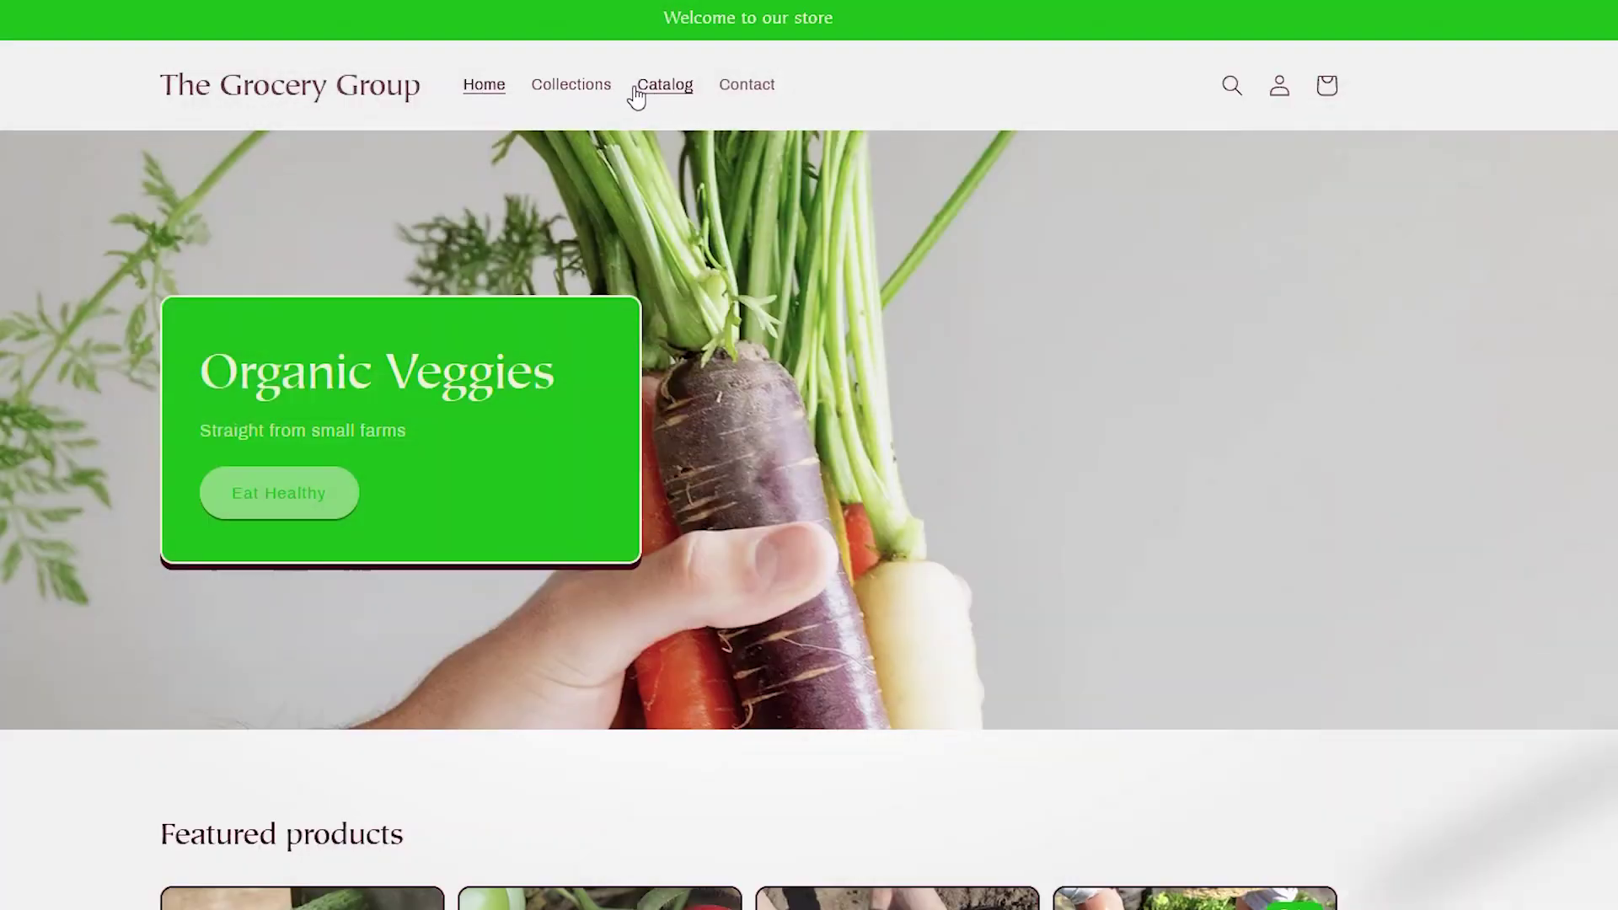
# Step: Add Banana - Organic to the storefront cart and proceed to checkout
pyautogui.click(658, 86)
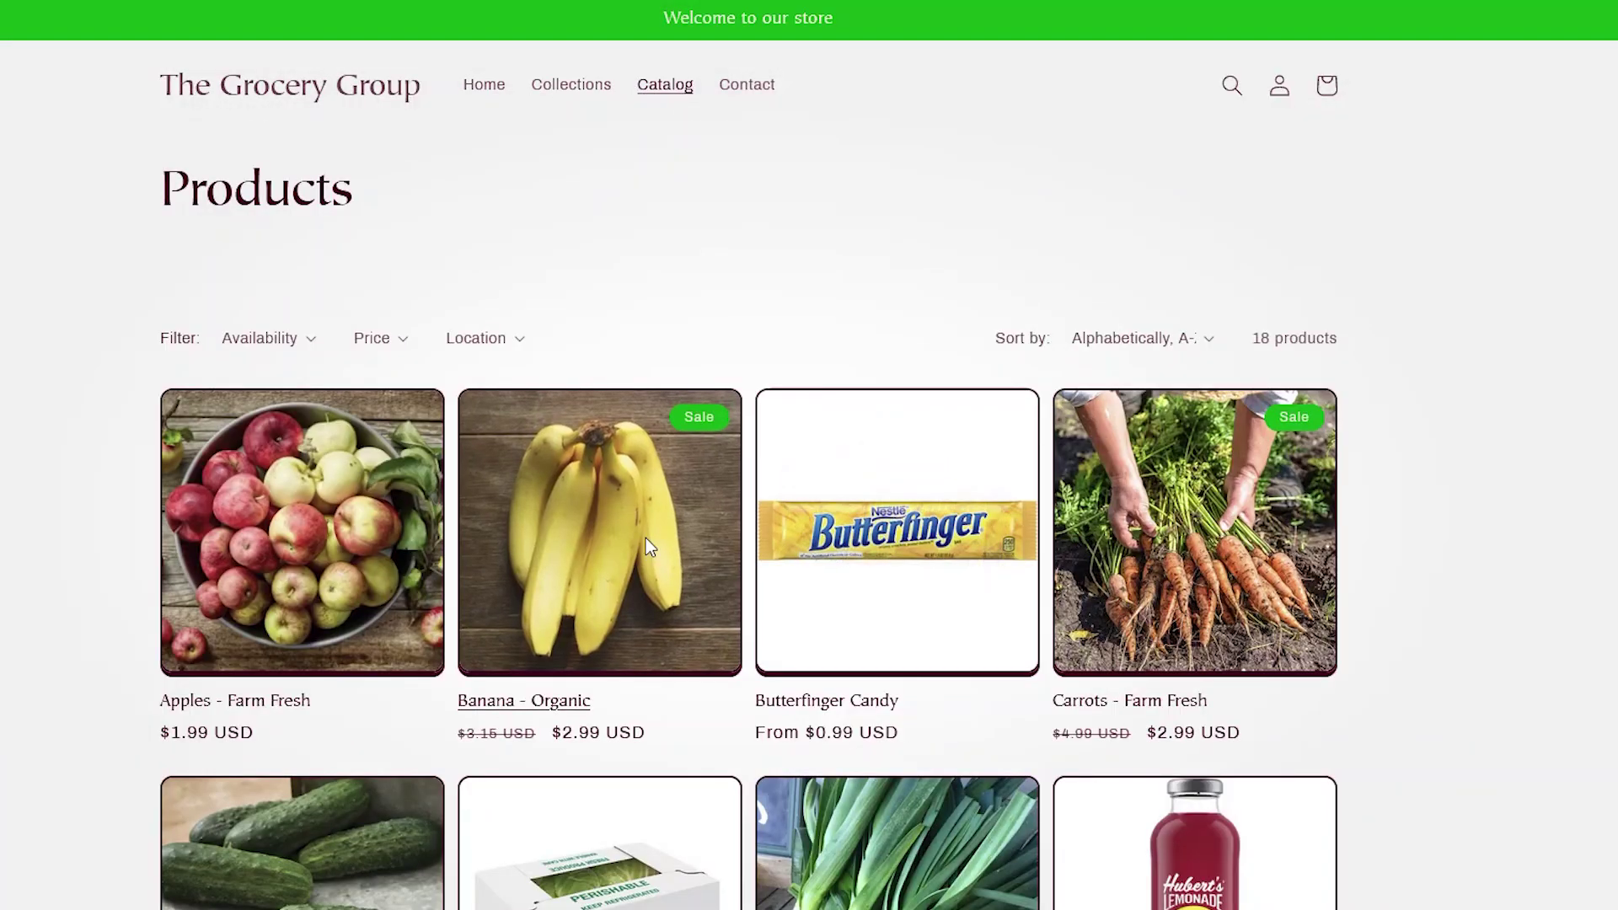
pyautogui.click(599, 578)
pyautogui.click(1174, 419)
pyautogui.click(251, 381)
# Step: Fill in the contact e-mail, the customer's name and the saved Los Angeles shipping address
pyautogui.write('info')
pyautogui.click(249, 422)
pyautogui.click(240, 821)
pyautogui.press('Tab')
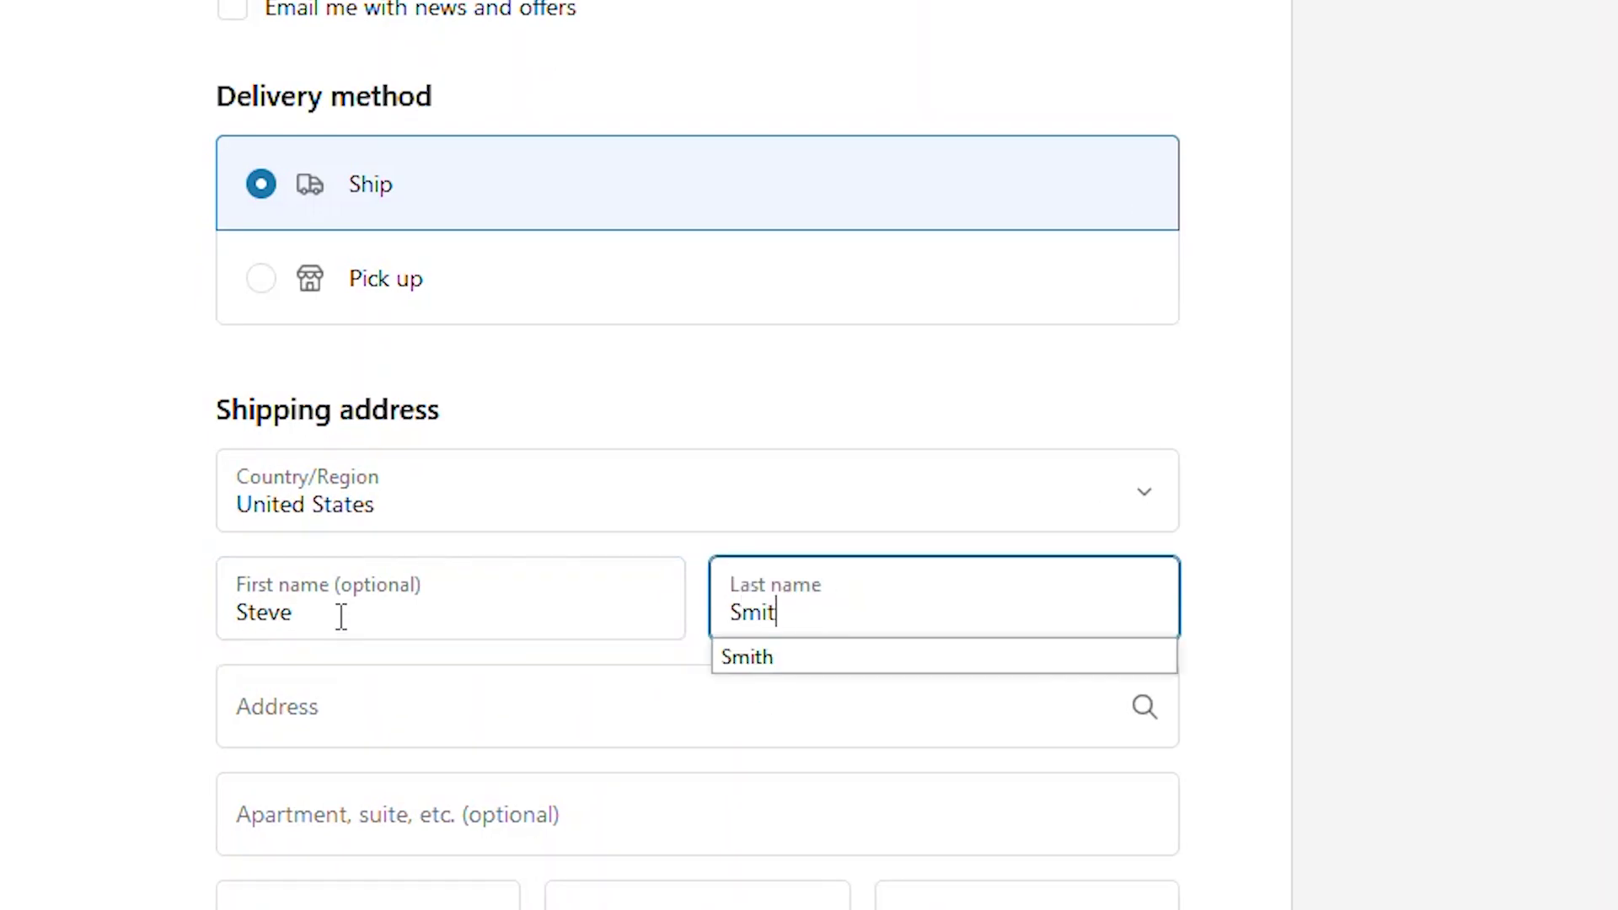
pyautogui.press('Tab')
pyautogui.write('651')
pyautogui.click(337, 329)
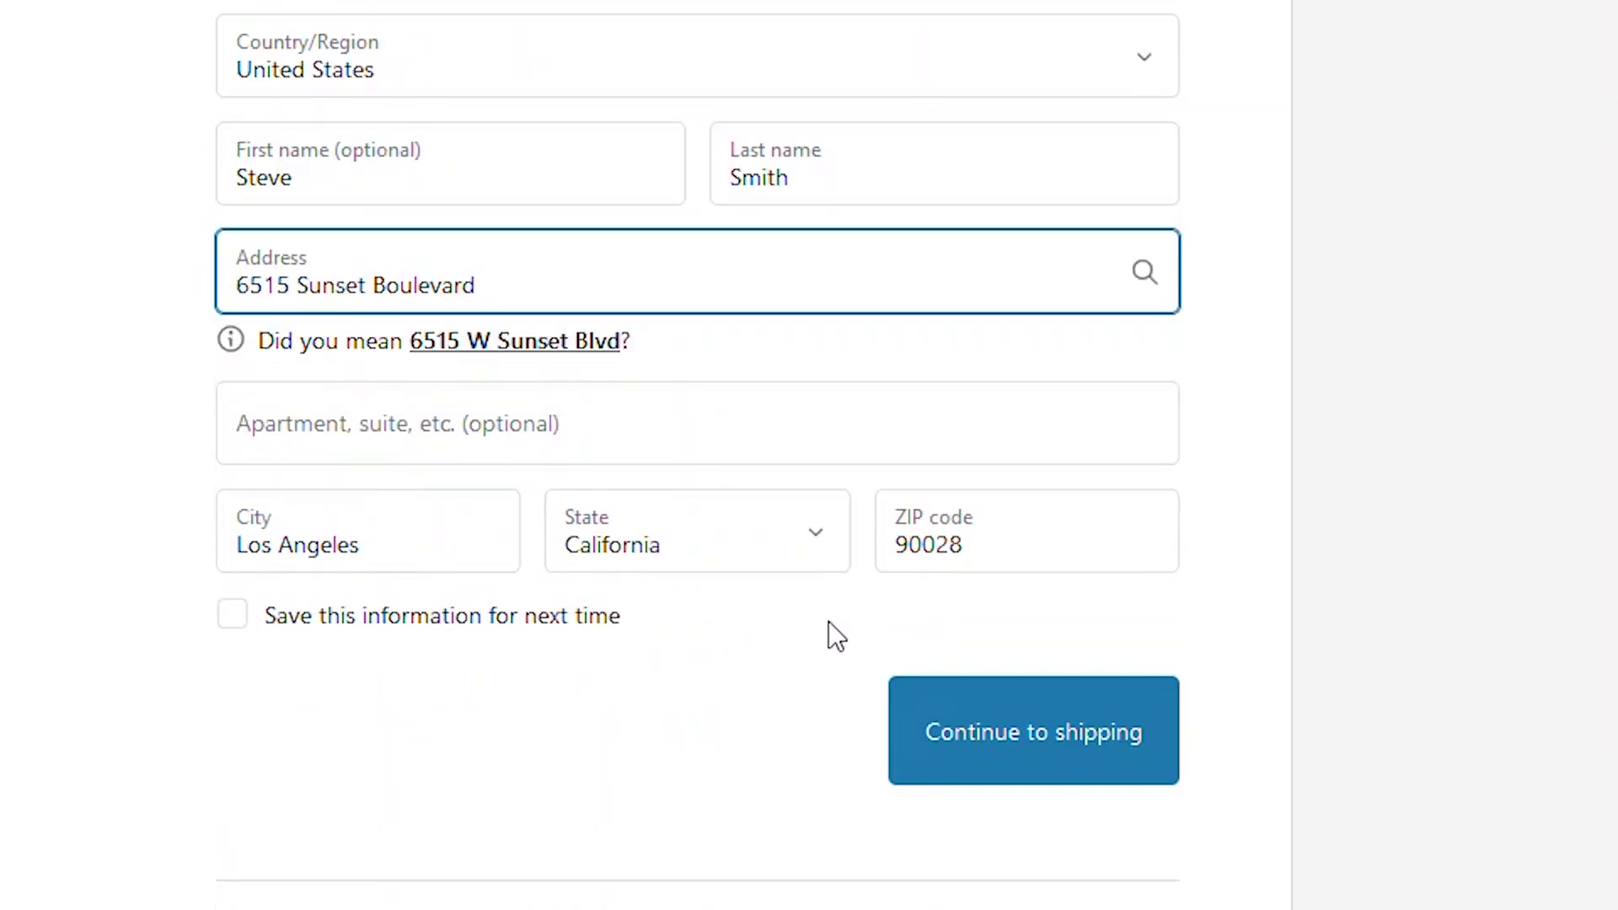
# Step: Open order #1027 and confirm it went to New York Grocery Store despite the Los Angeles address
pyautogui.click(115, 87)
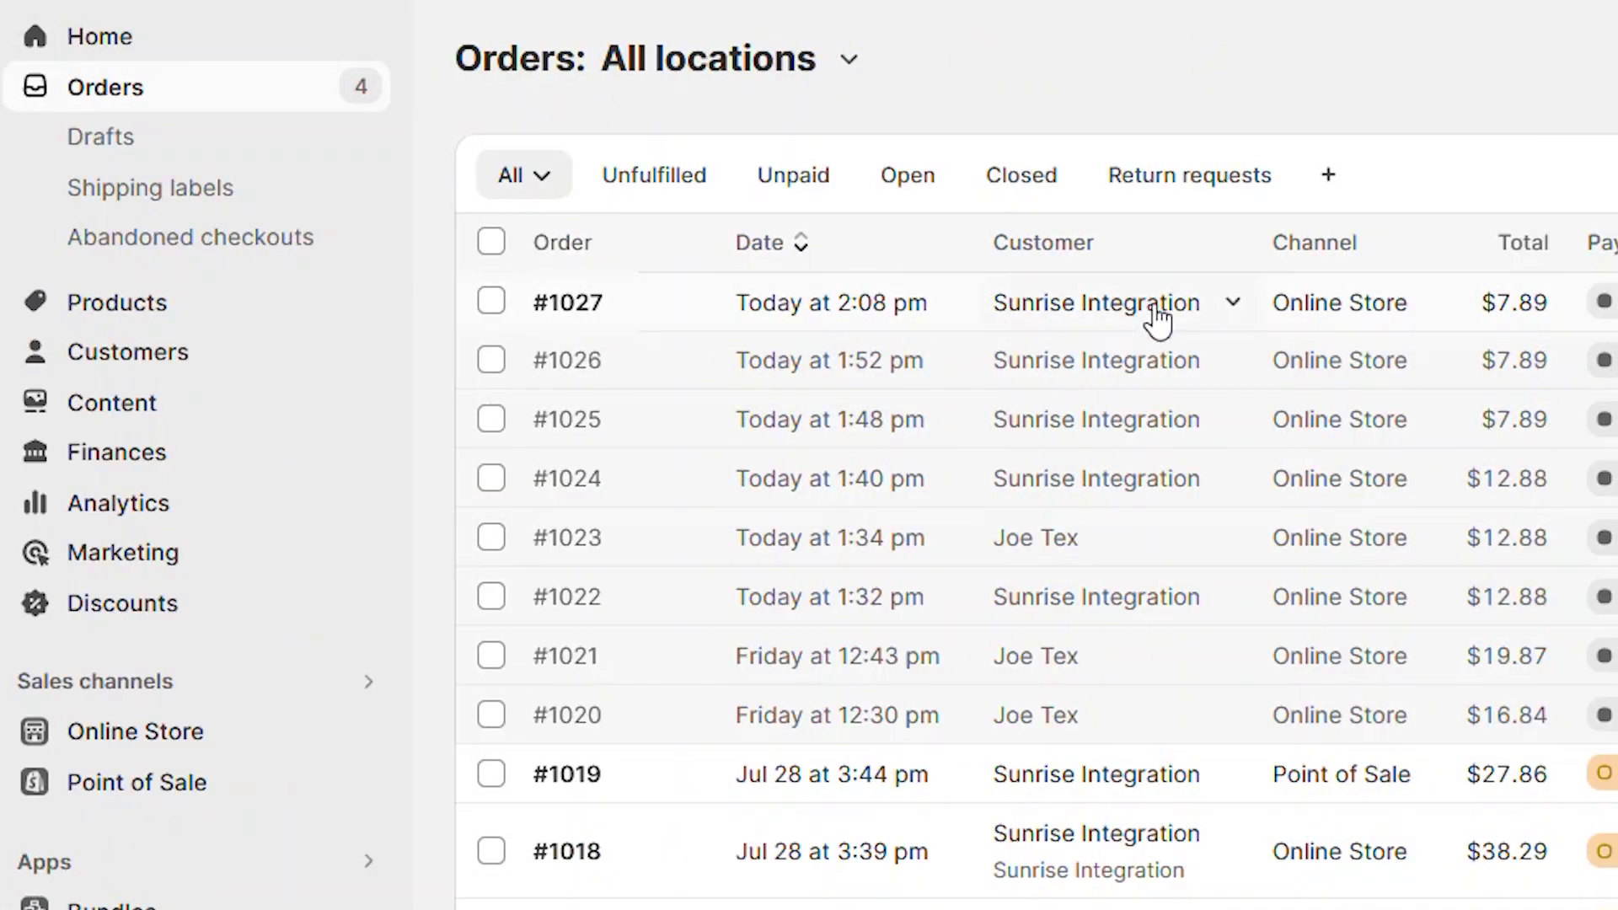
pyautogui.click(674, 313)
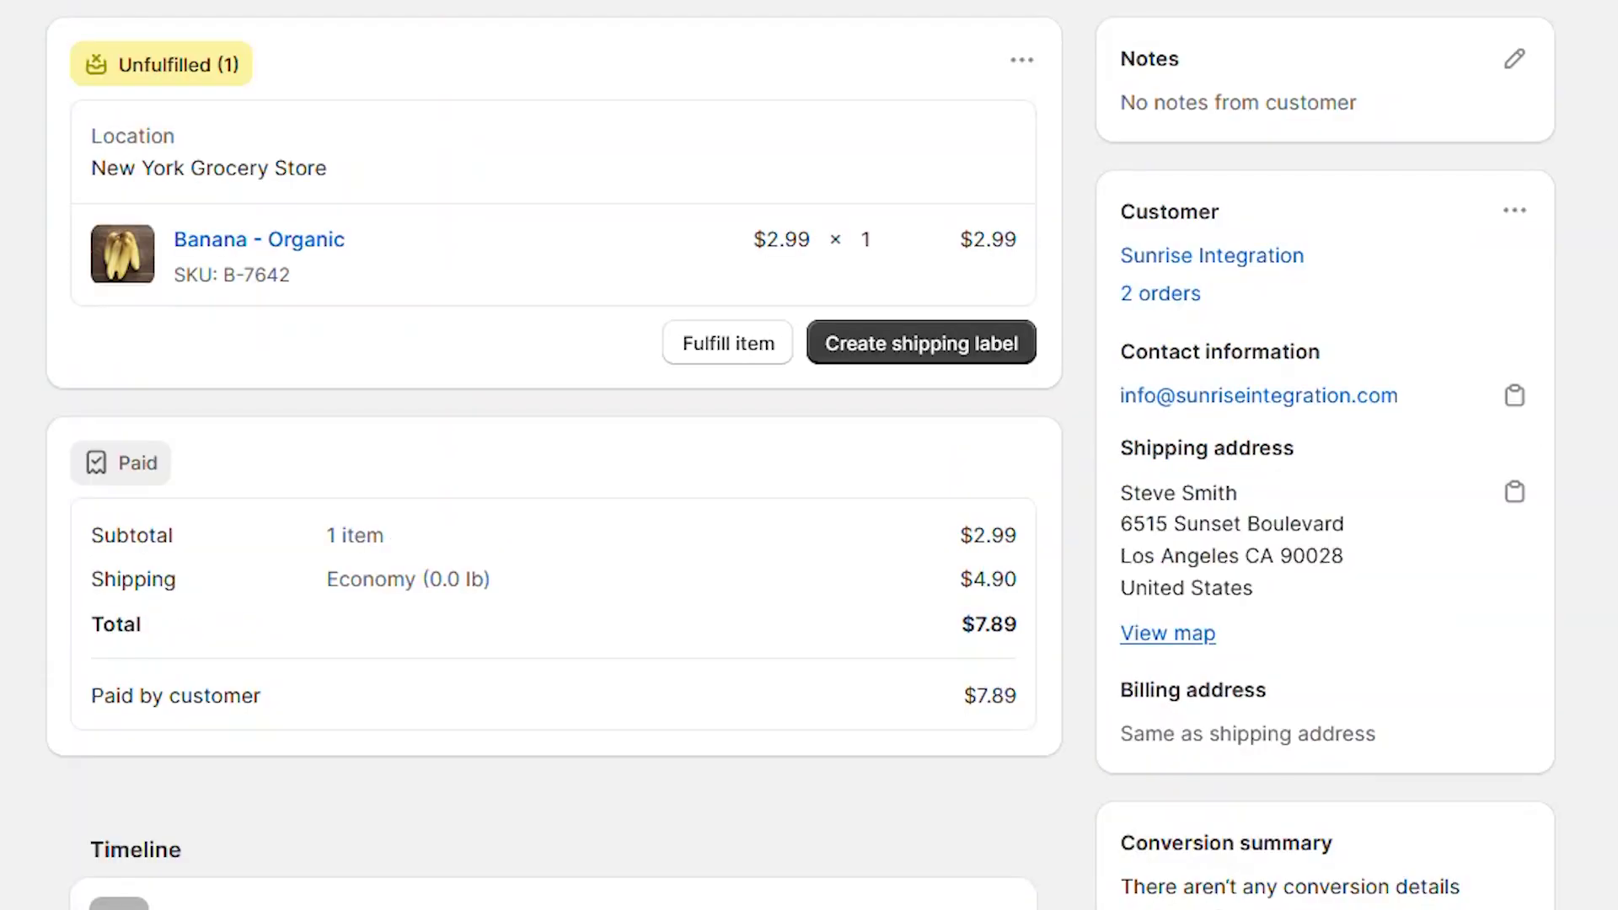
pyautogui.moveTo(98, 180); pyautogui.dragTo(378, 188)
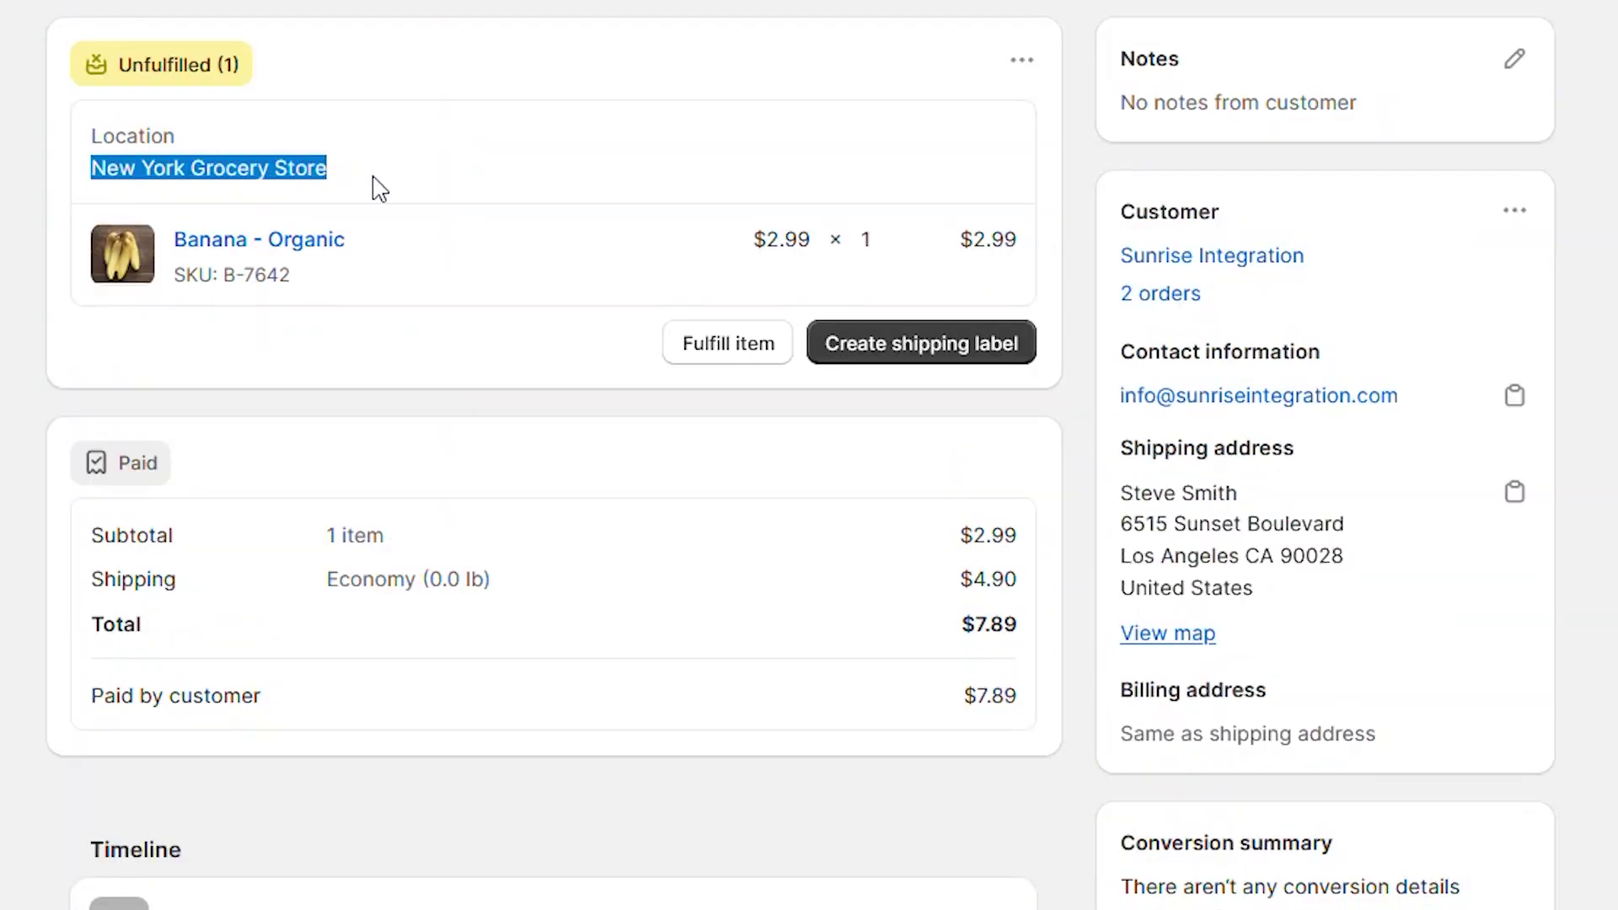
pyautogui.click(0, 223)
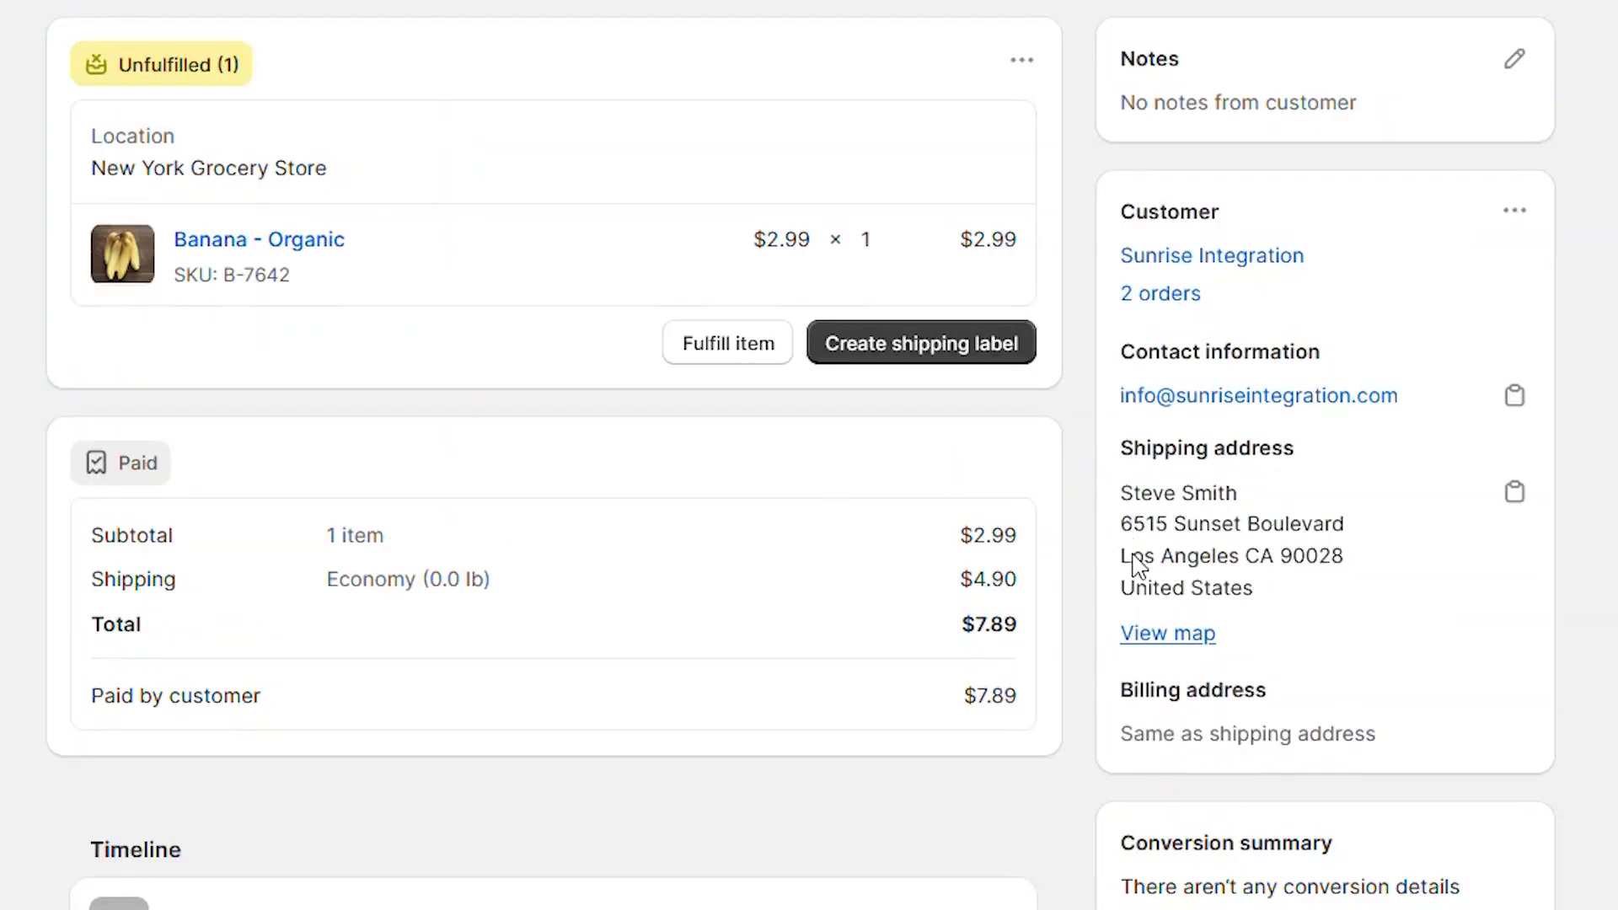
pyautogui.moveTo(1133, 565); pyautogui.dragTo(1365, 575)
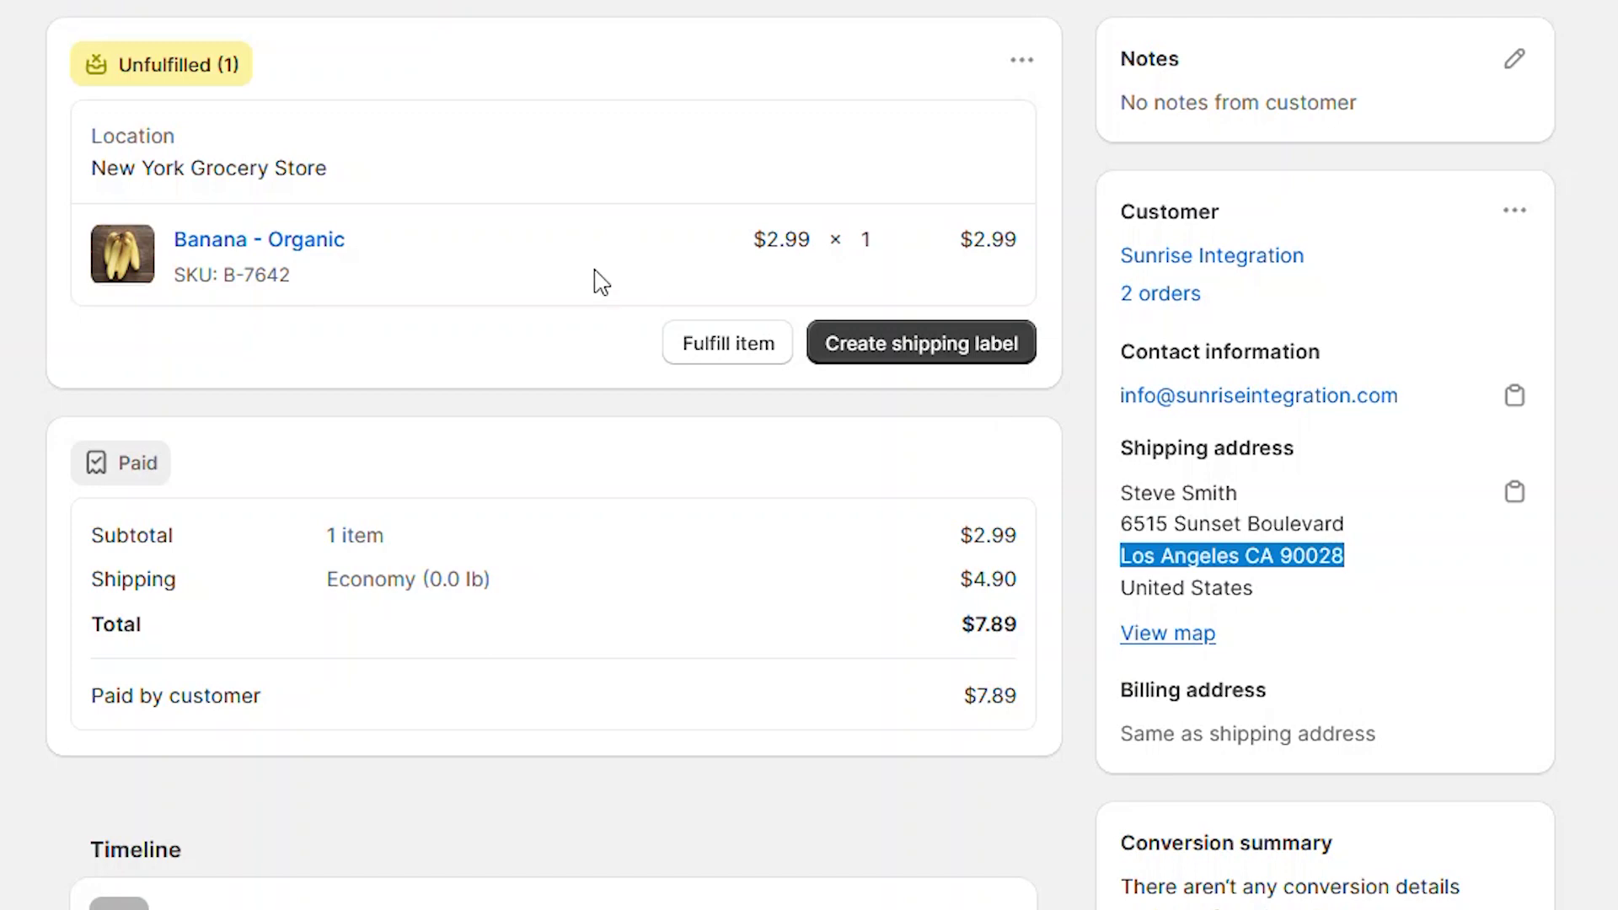
pyautogui.click(220, 198)
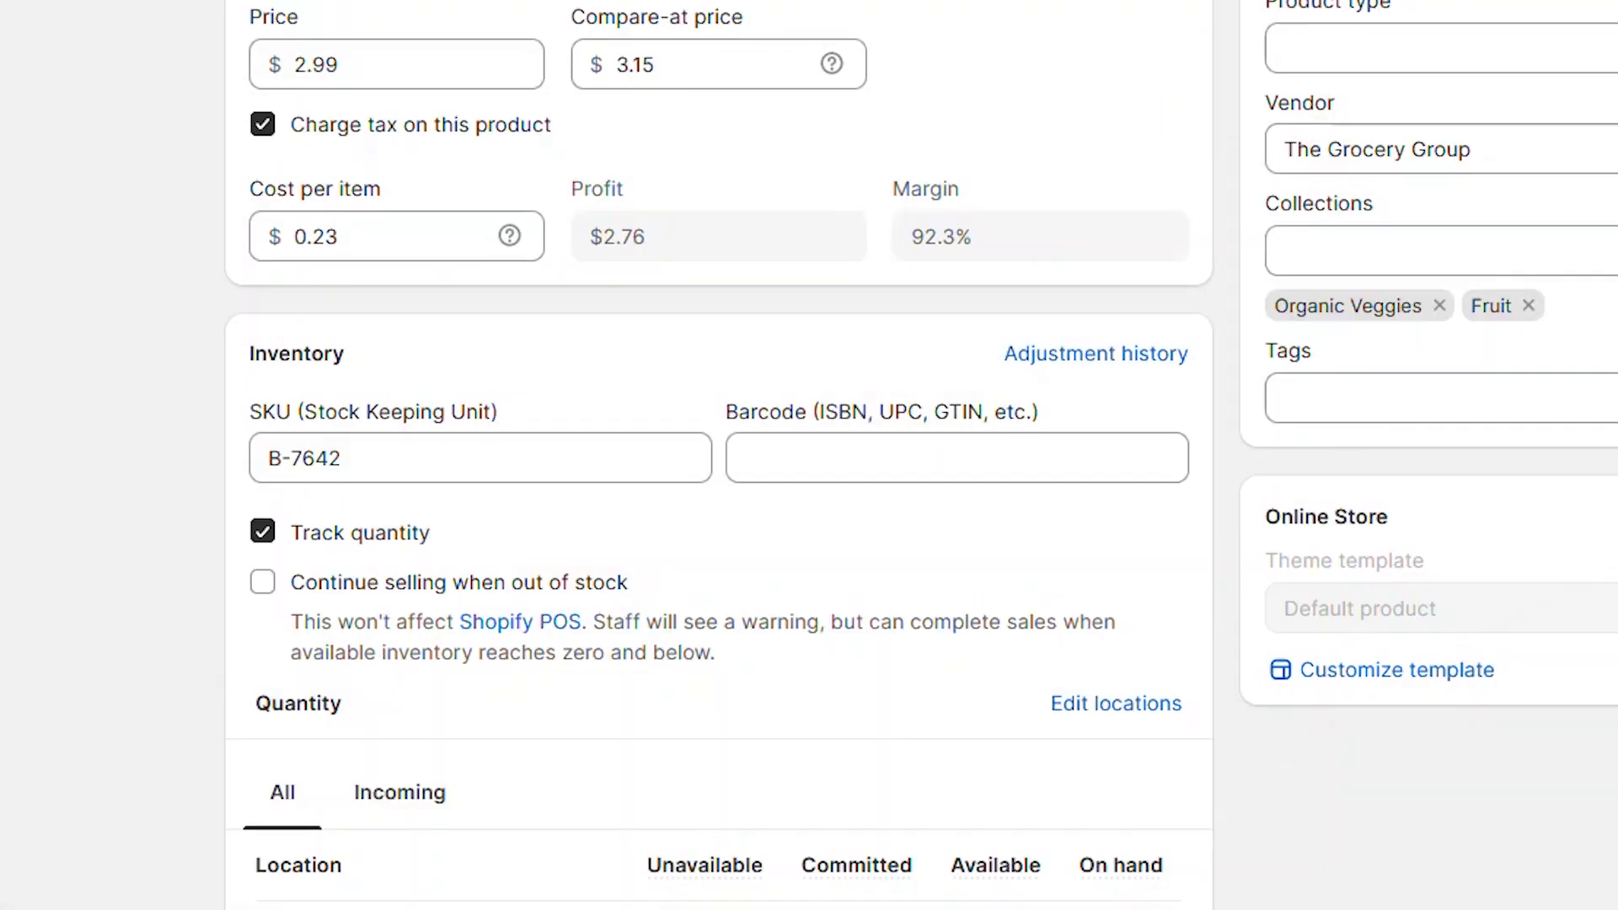
# Step: Add the Stay within the destination market routing rule after Minimize split fulfillments
pyautogui.scroll(-5, 809, 455)
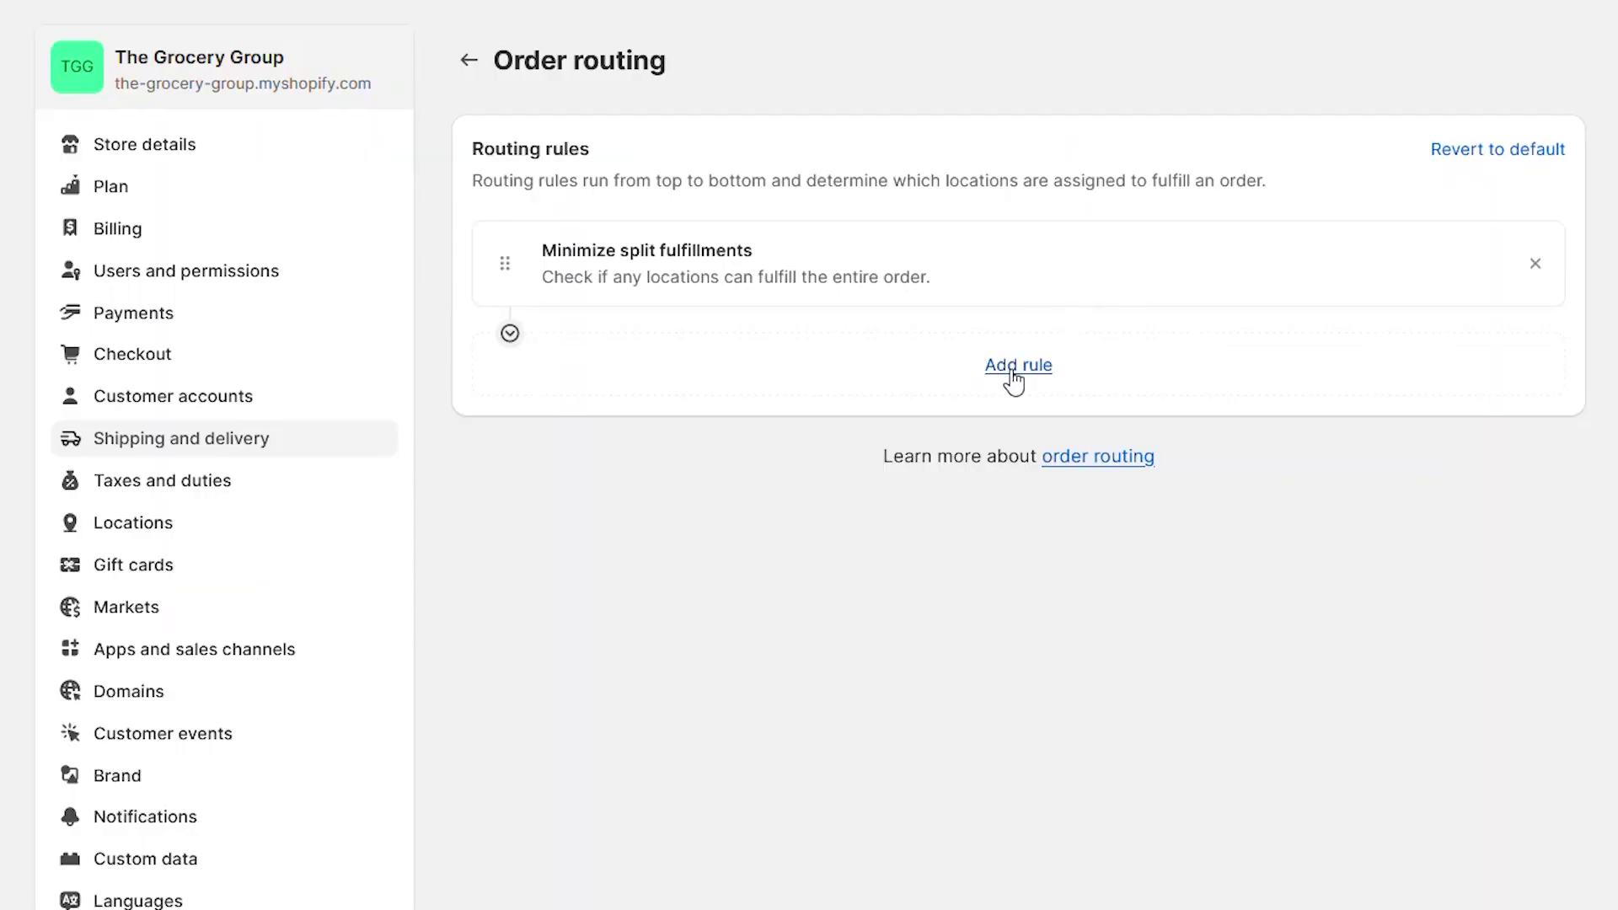
pyautogui.click(1015, 371)
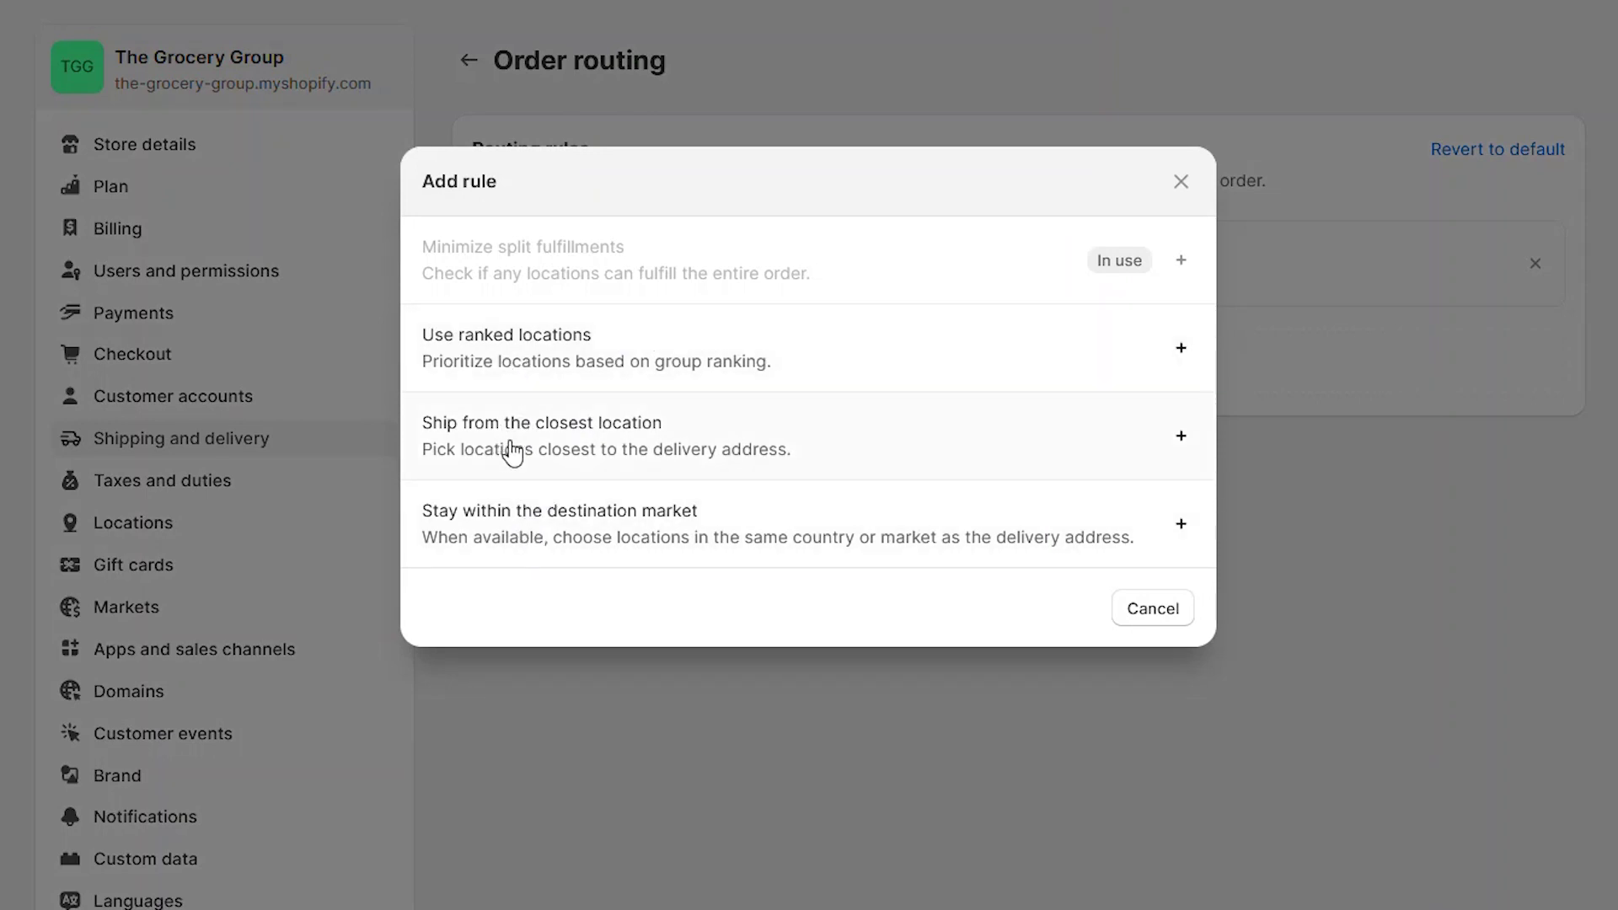
pyautogui.click(907, 548)
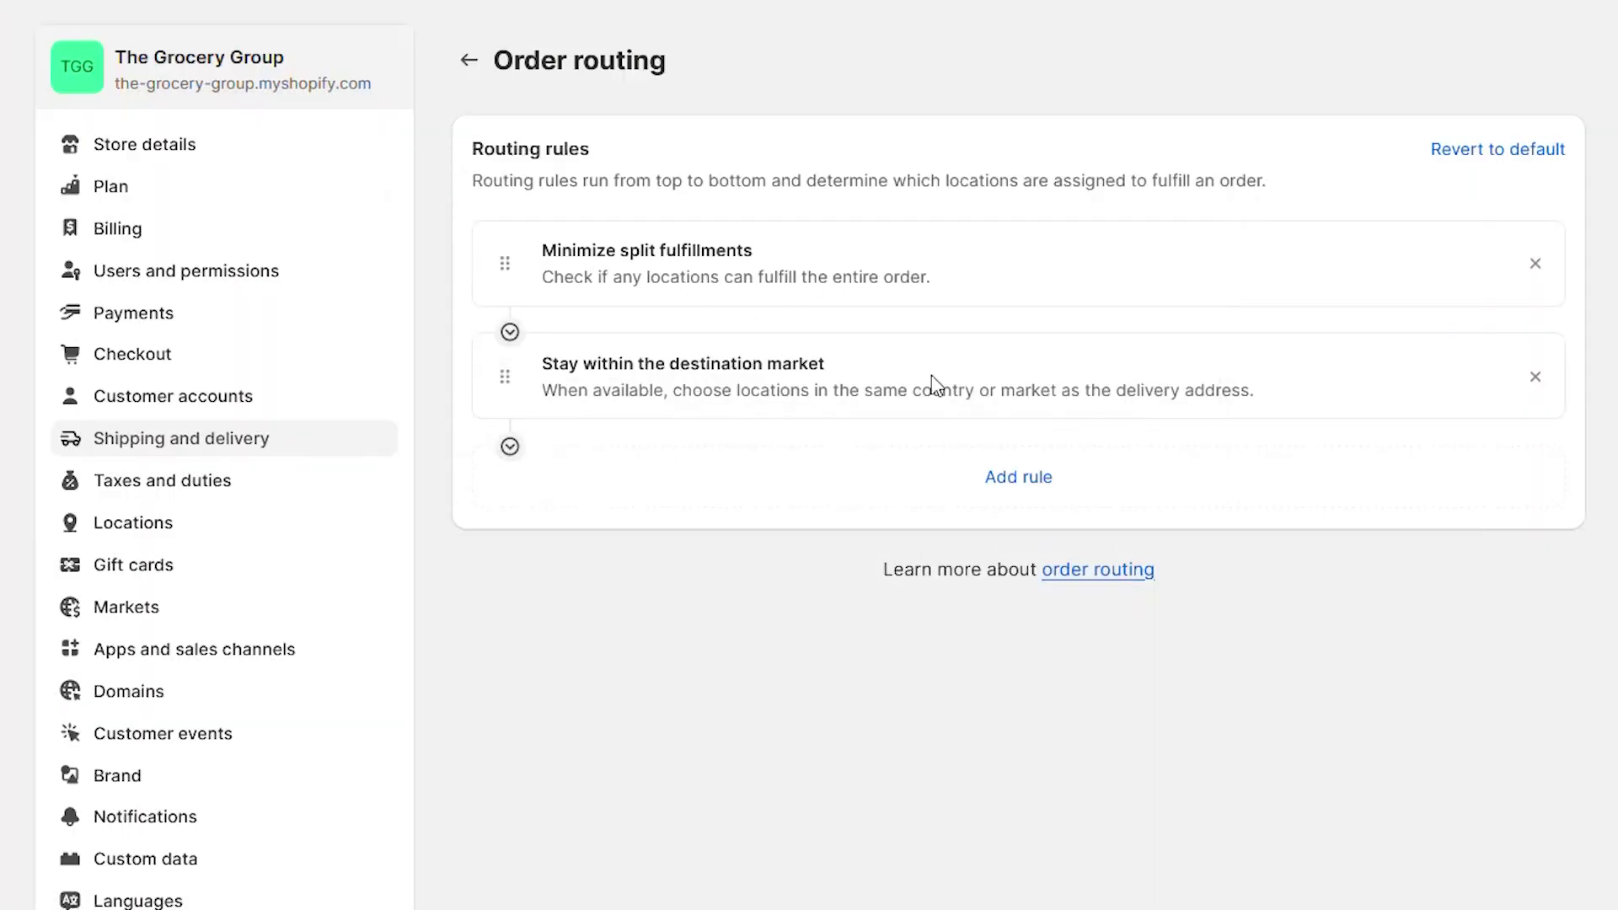
pyautogui.click(1018, 477)
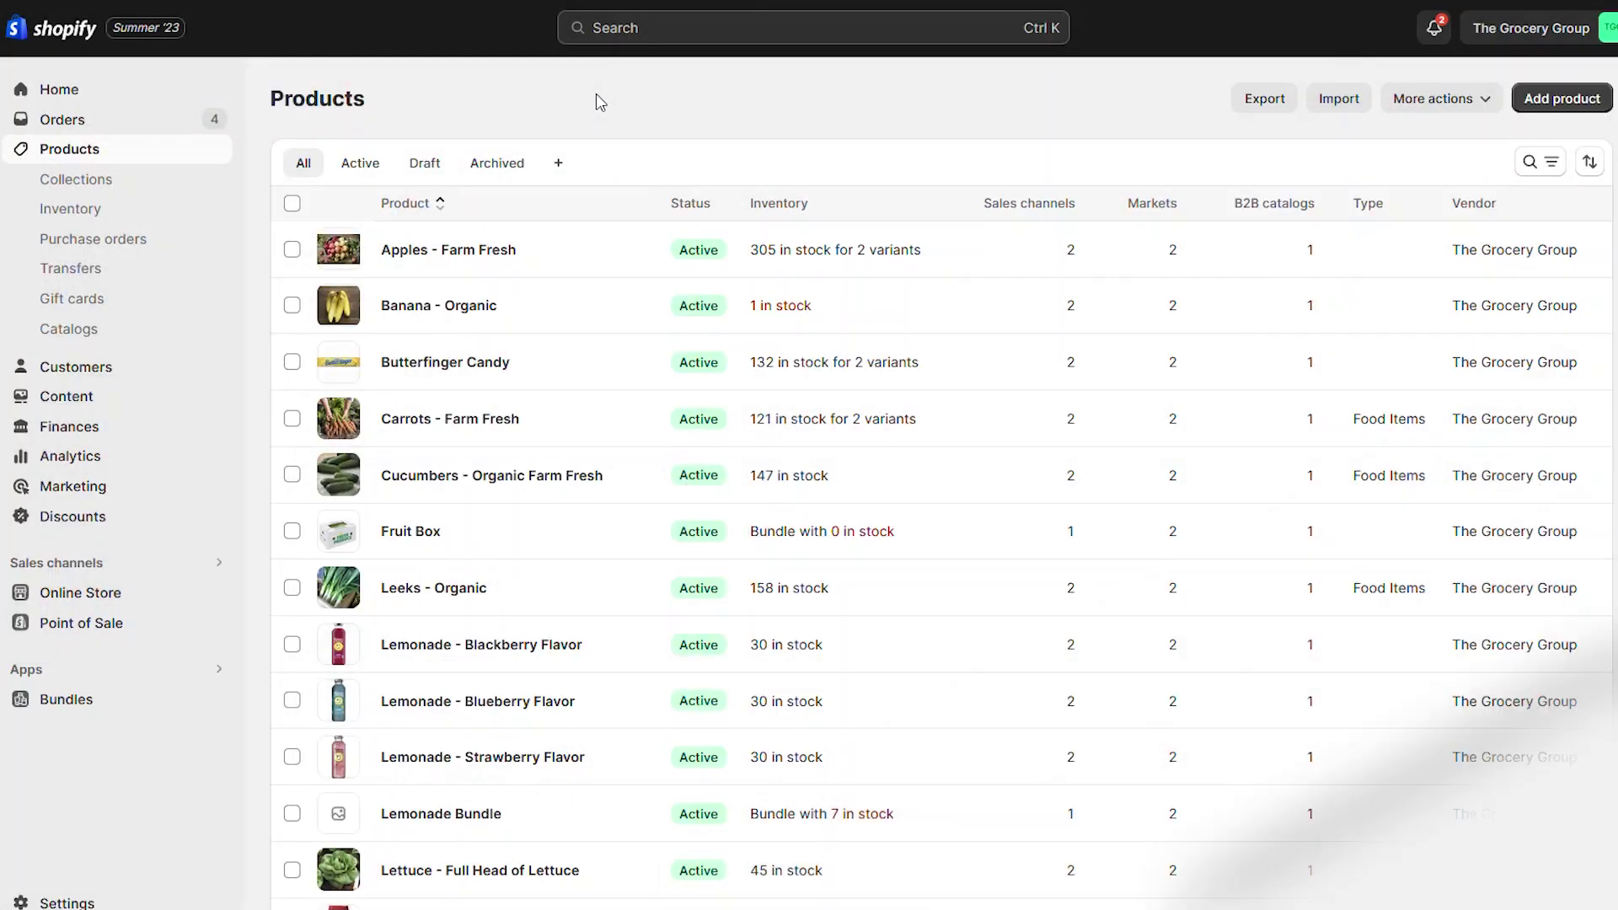
# Step: Review Cucumbers - Organic Farm Fresh inventory, then add baby-size Carrots - Farm Fresh to the cart
pyautogui.click(460, 477)
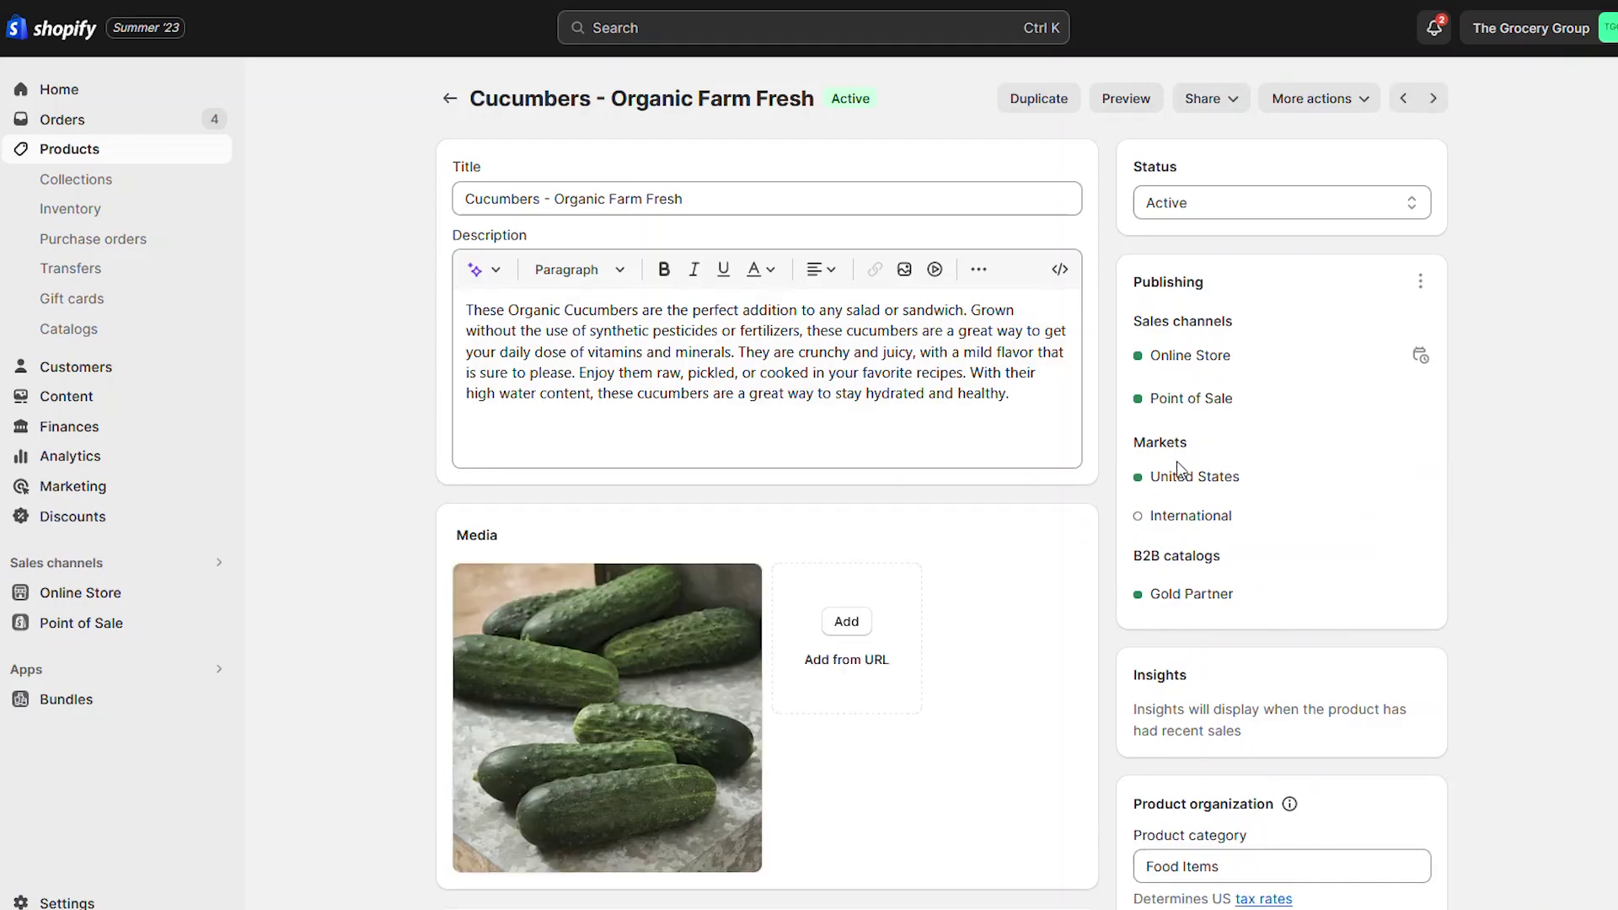
pyautogui.scroll(-10, 766, 505)
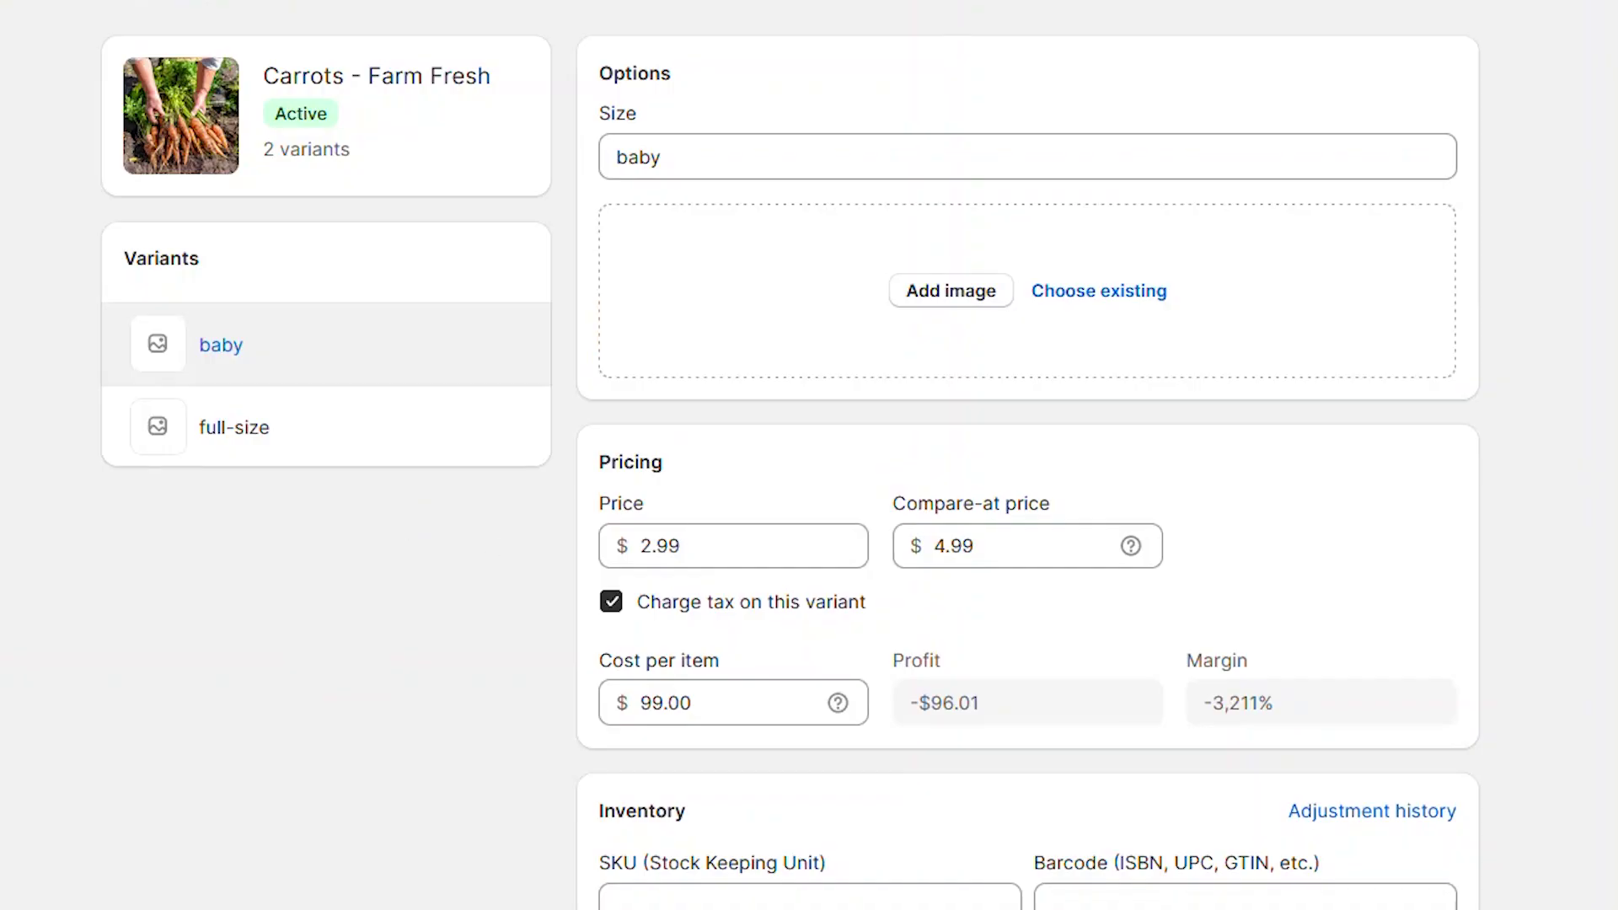
pyautogui.scroll(-10, 916, 558)
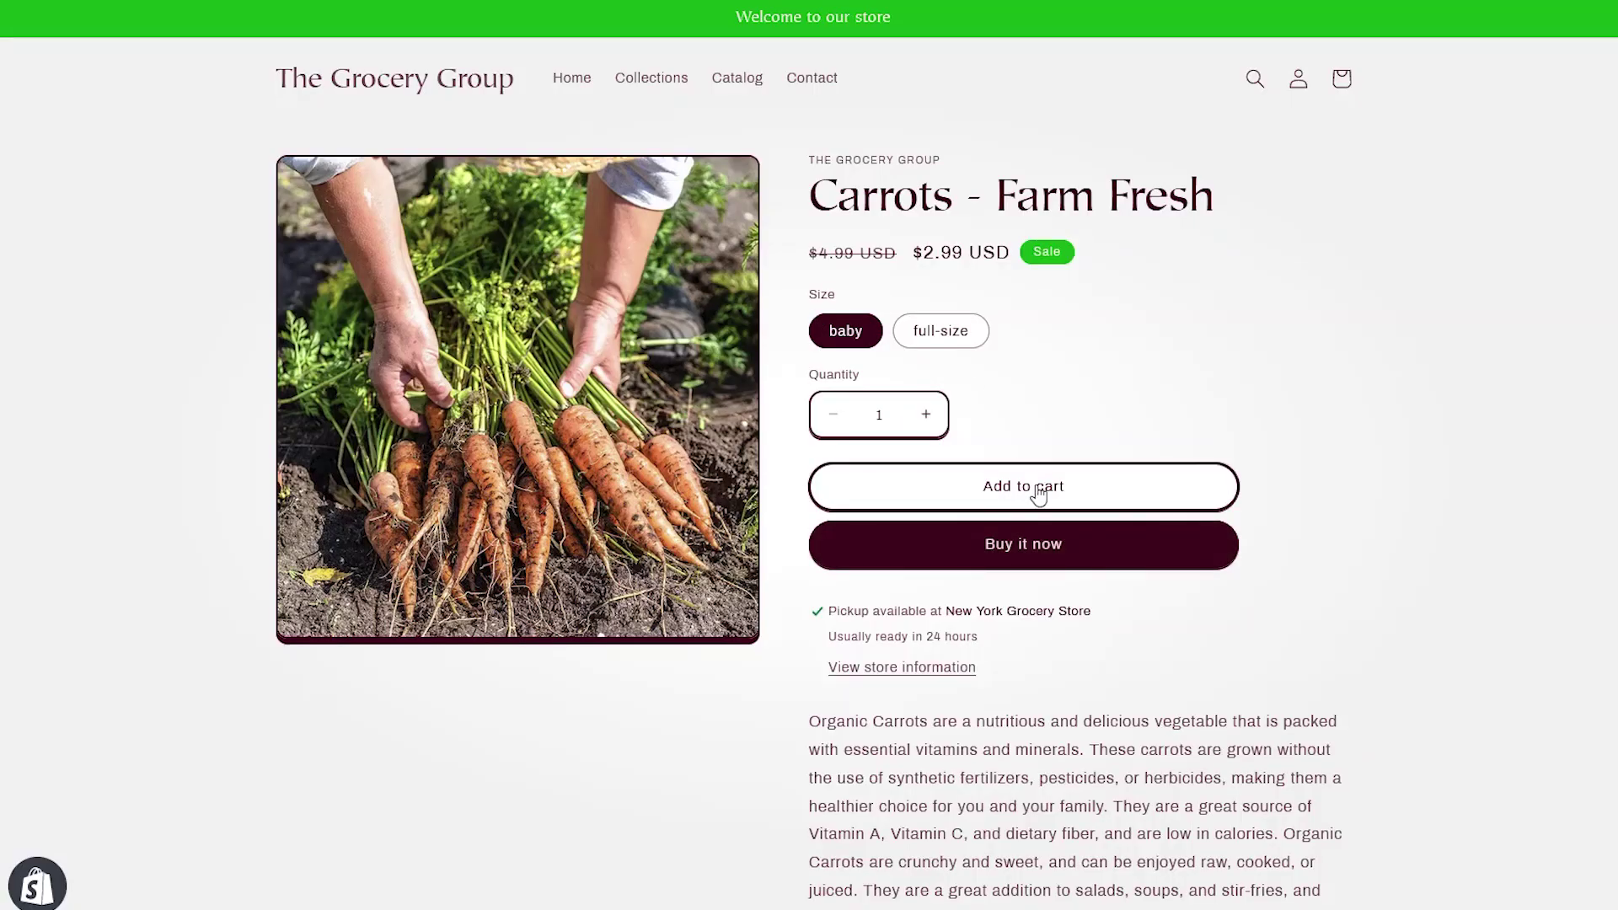
pyautogui.click(1039, 493)
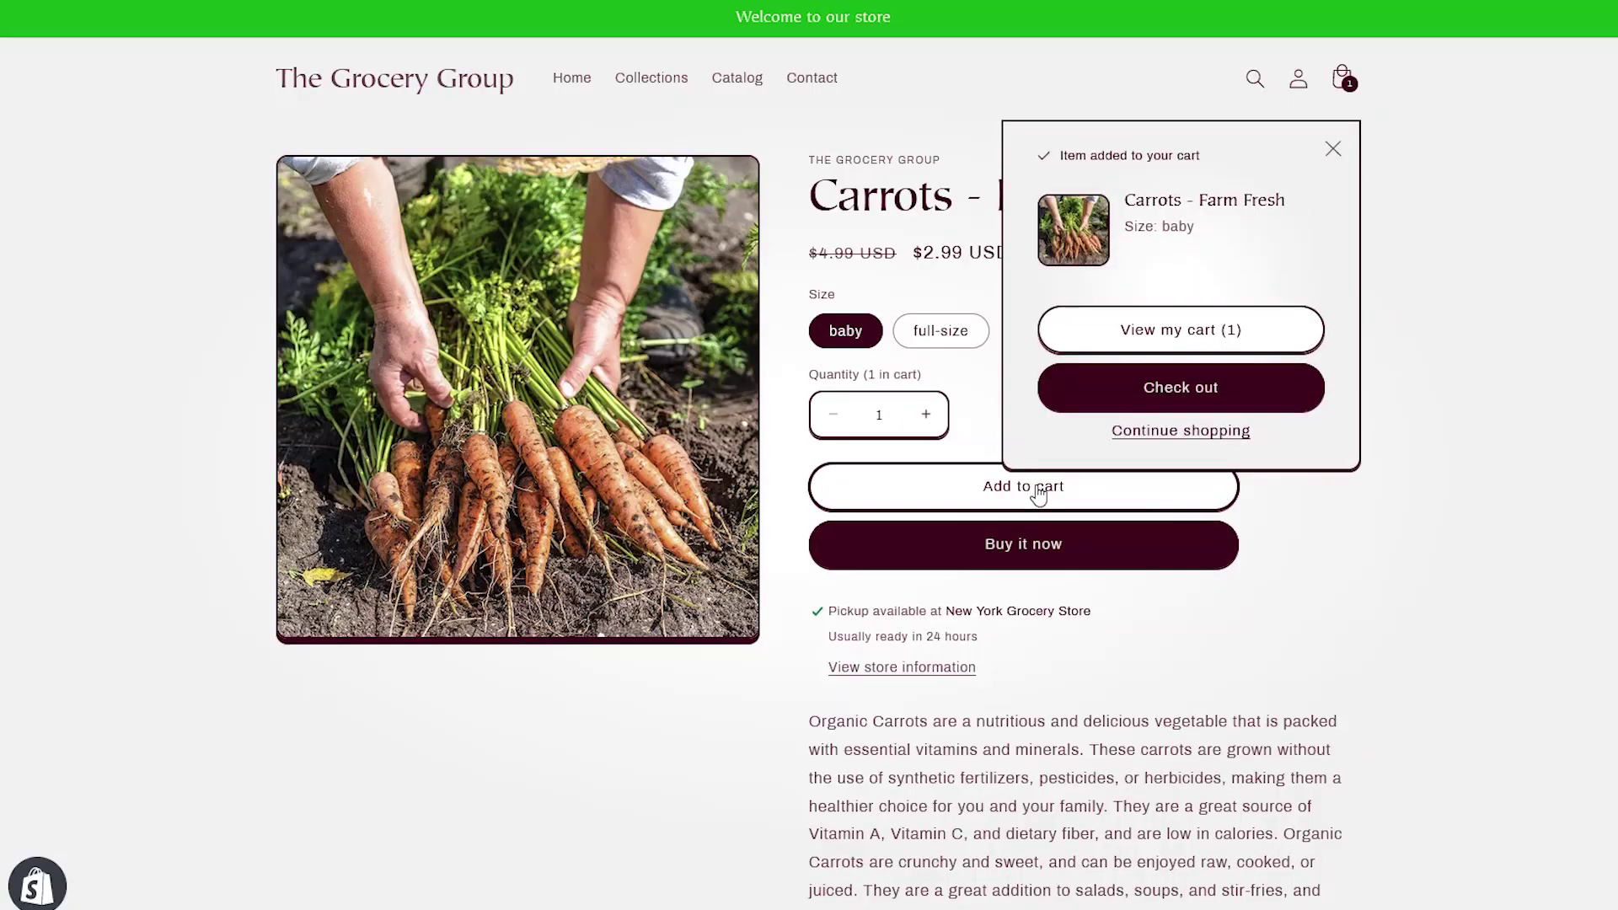
# Step: Return to the catalog and add Cucumbers - Organic Farm Fresh to the cart
pyautogui.click(1178, 433)
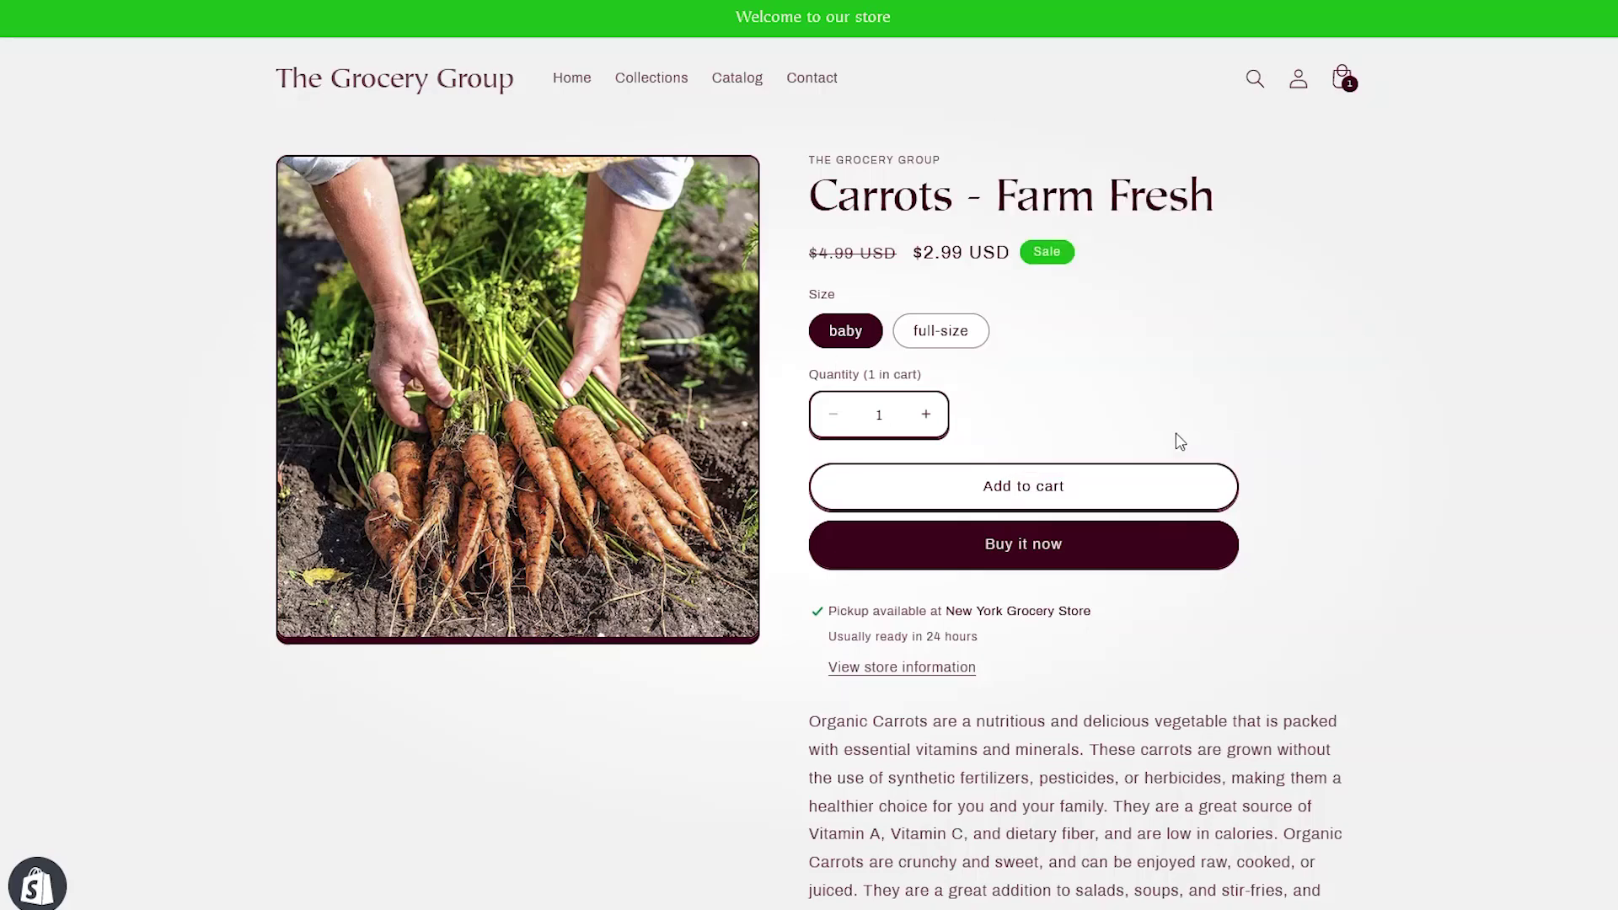
pyautogui.click(738, 89)
pyautogui.scroll(-8, 654, 473)
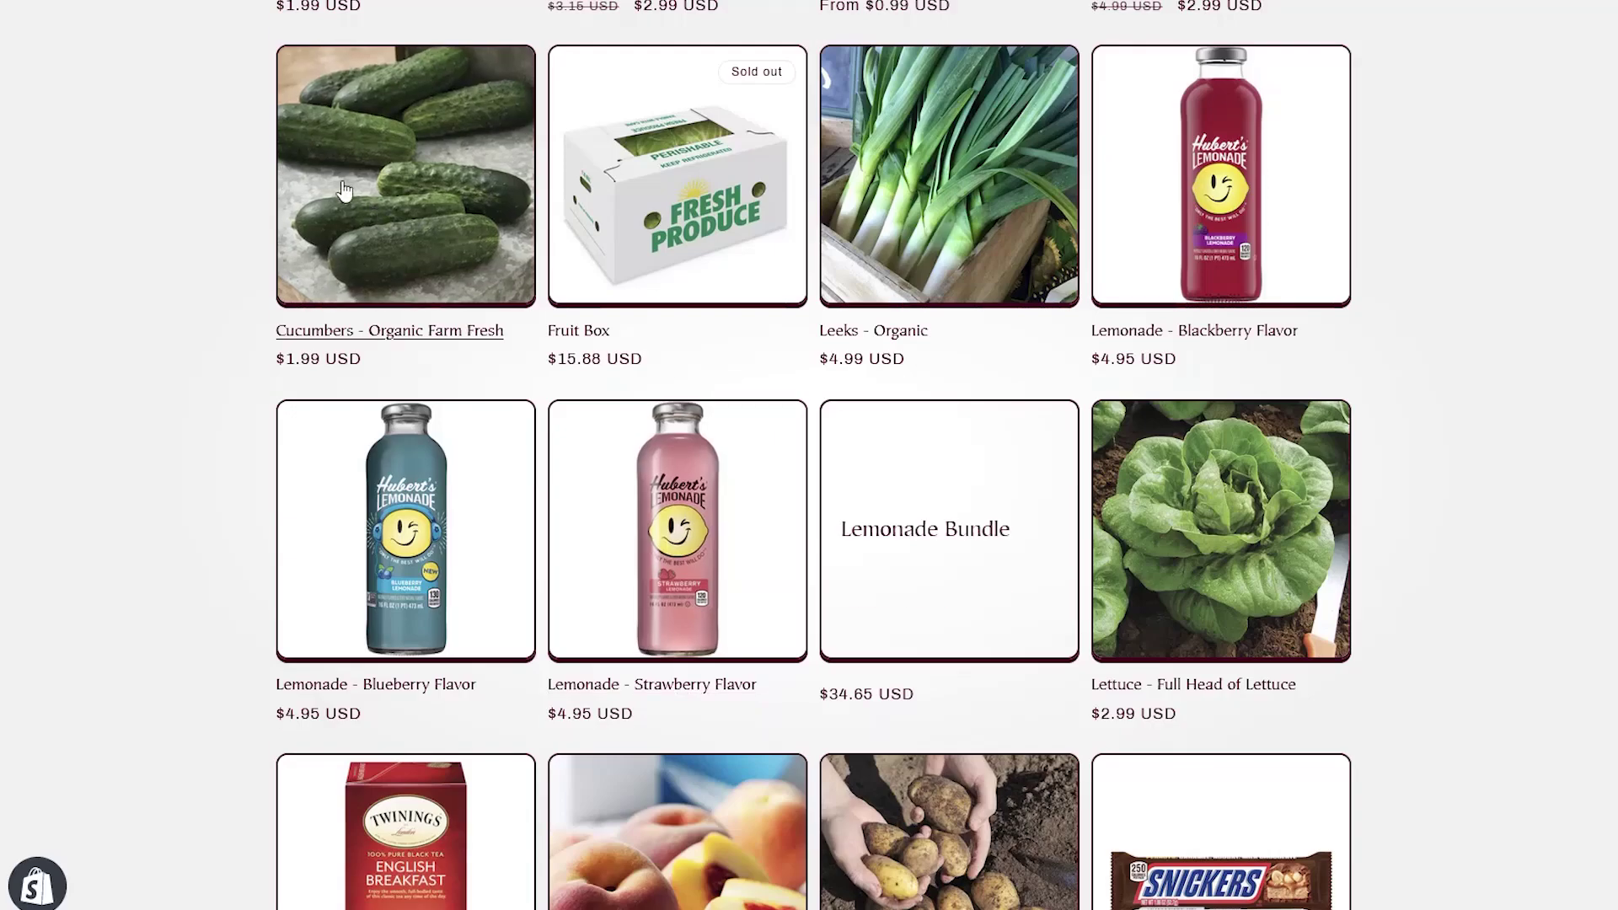
pyautogui.click(375, 174)
pyautogui.click(1092, 474)
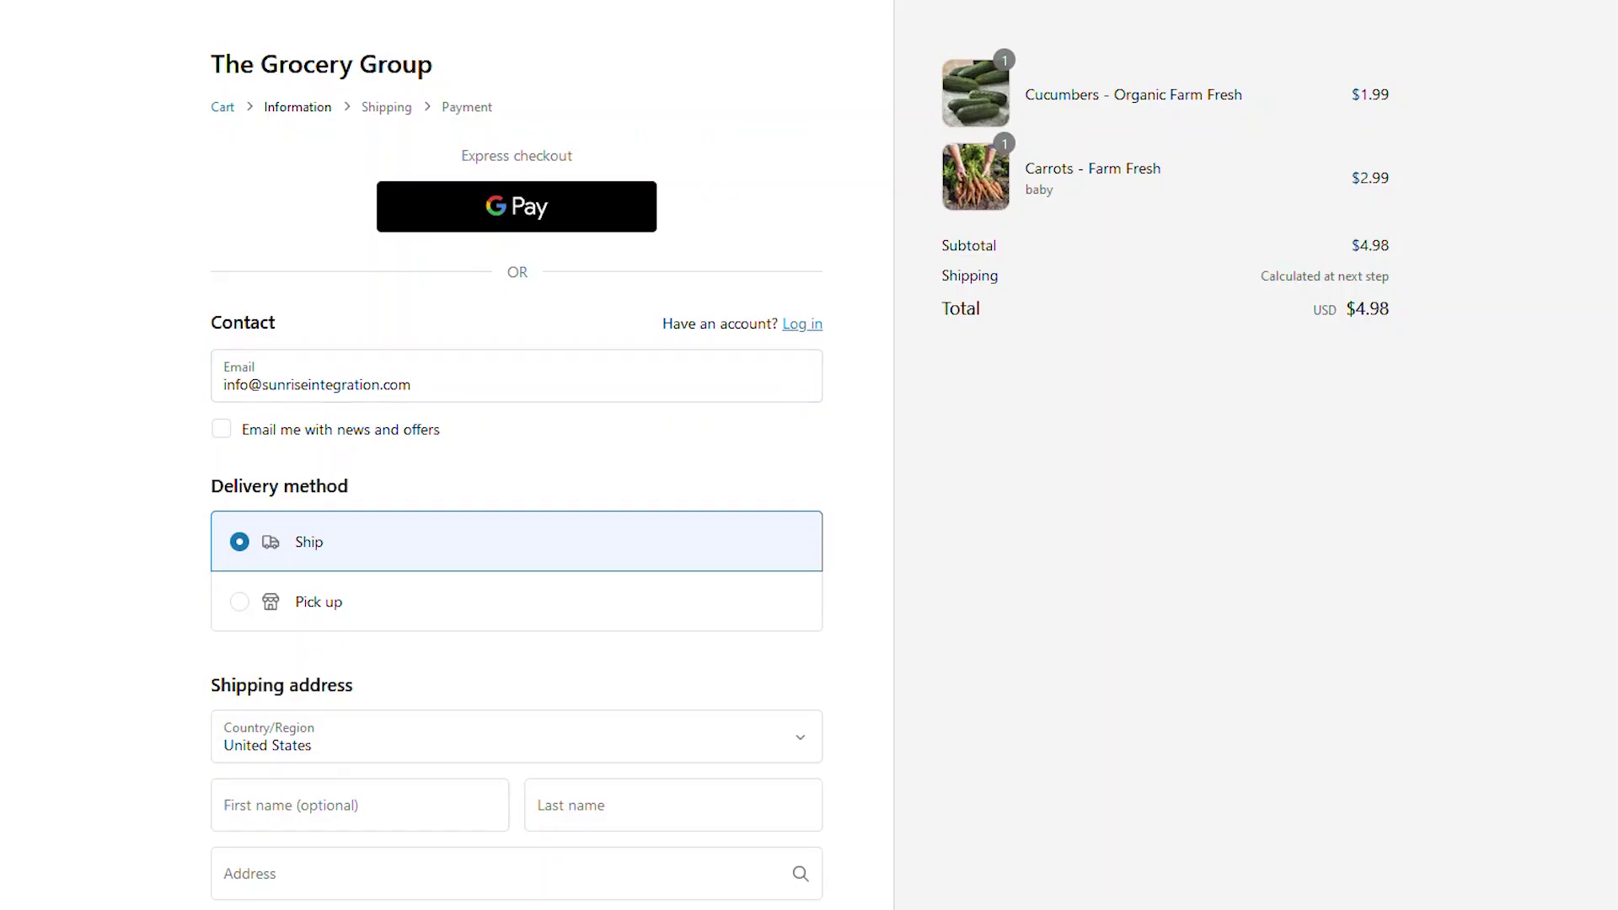
# Step: Start checking out the $4.98 order by entering the customer's first name
pyautogui.scroll(-3, 517, 506)
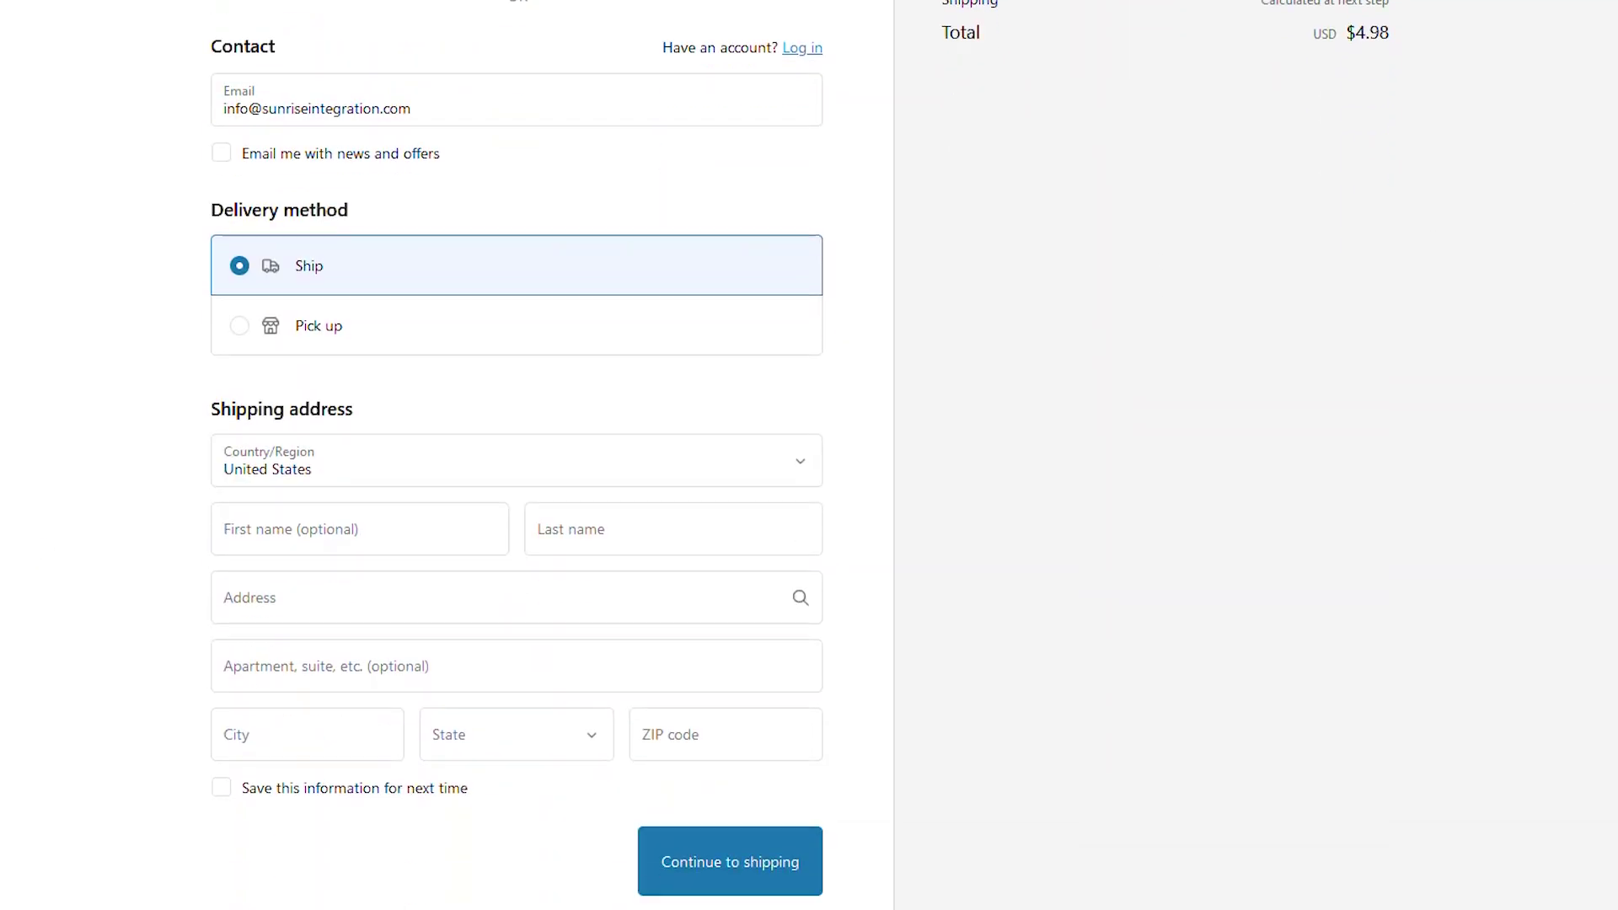
pyautogui.click(329, 528)
pyautogui.write('Steve')
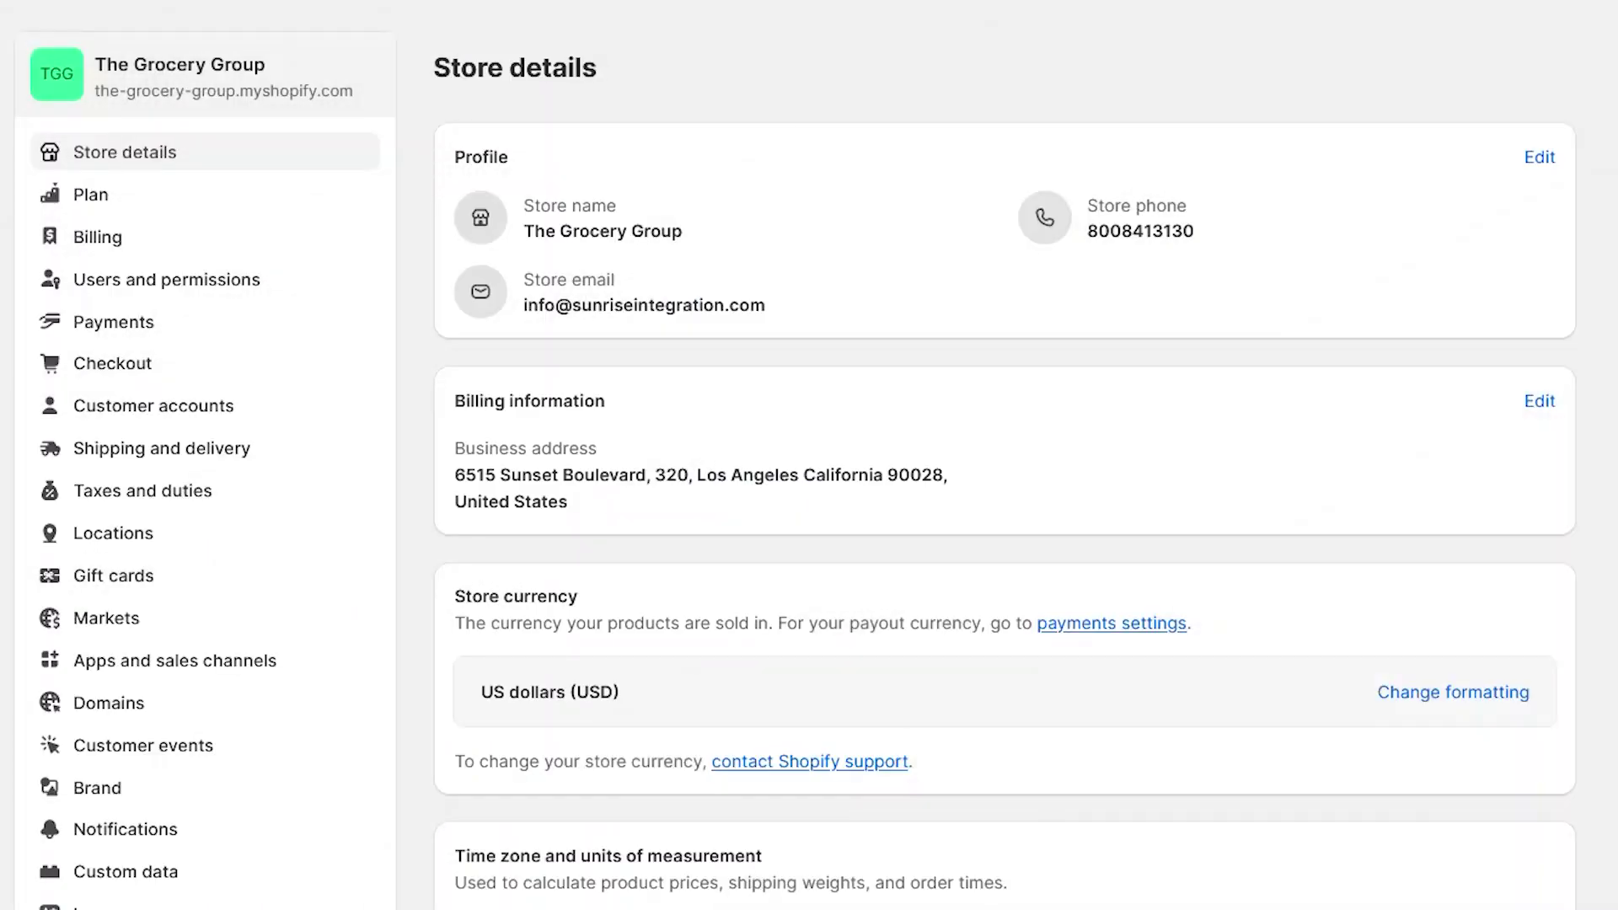
# Step: Review the order routing rules and confirm order #1029 is assigned to Online Store Los Angeles
pyautogui.click(323, 456)
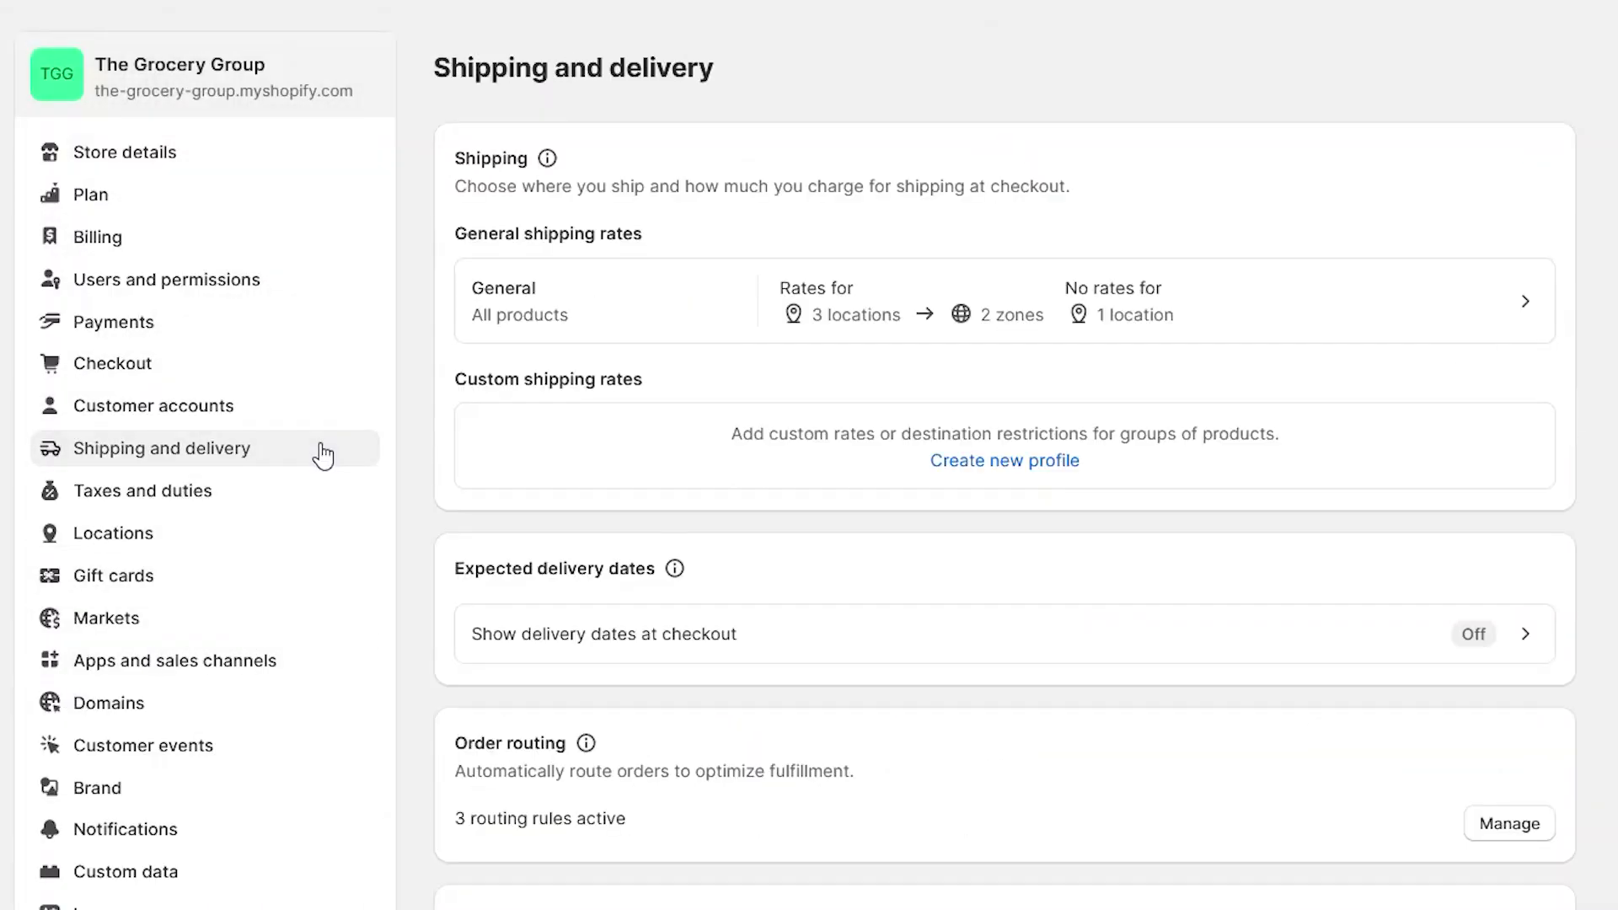
pyautogui.click(1509, 824)
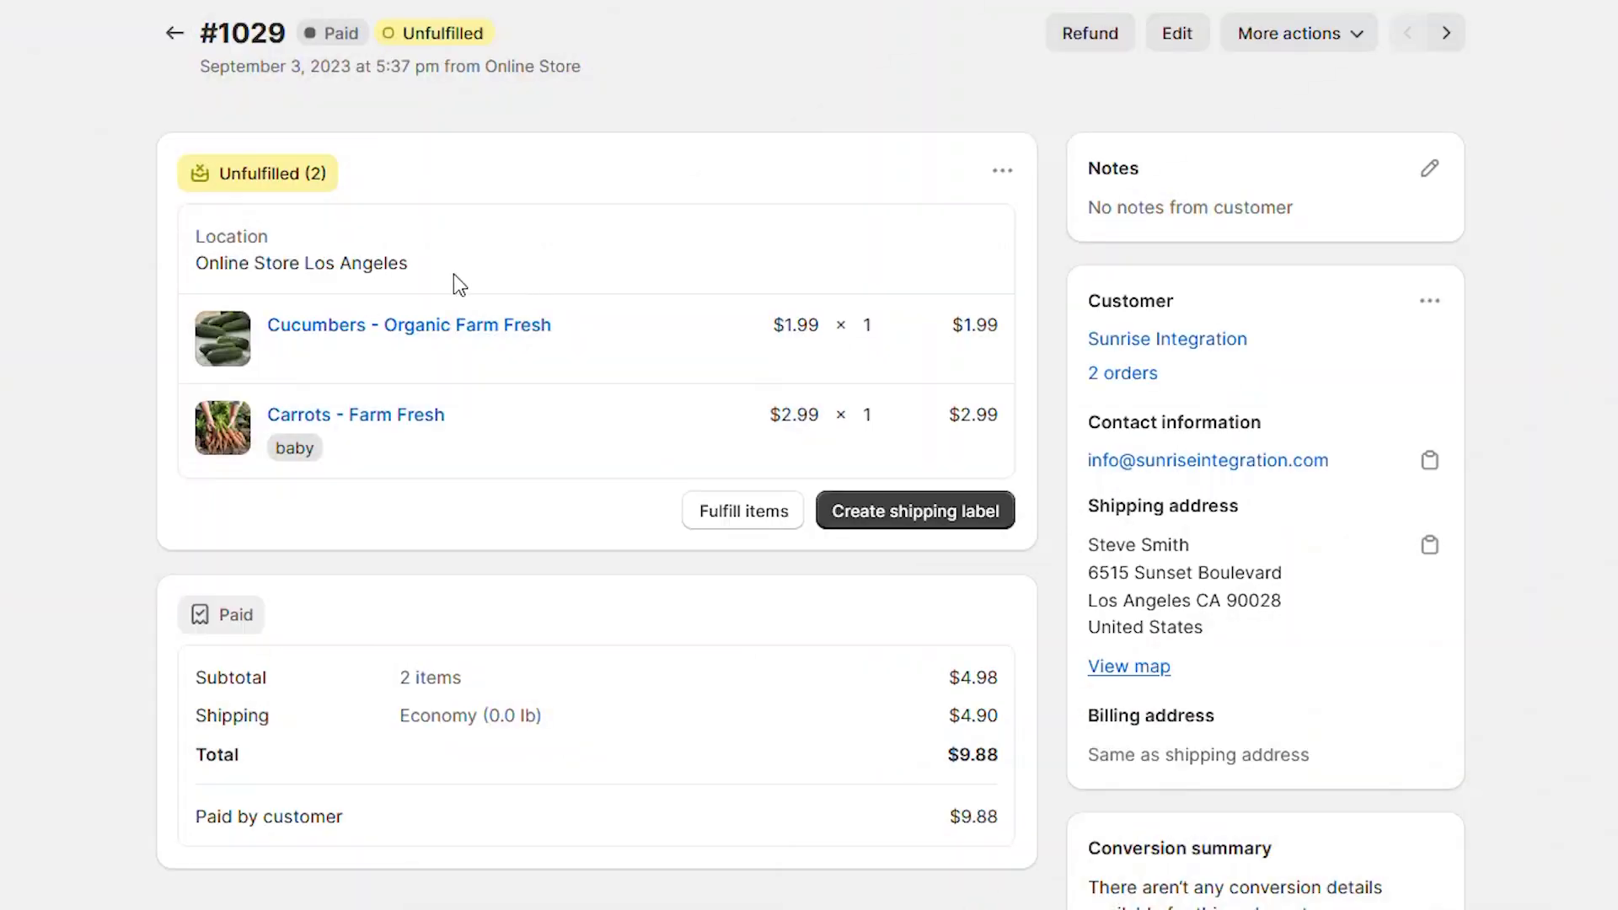
pyautogui.moveTo(192, 266); pyautogui.dragTo(489, 276)
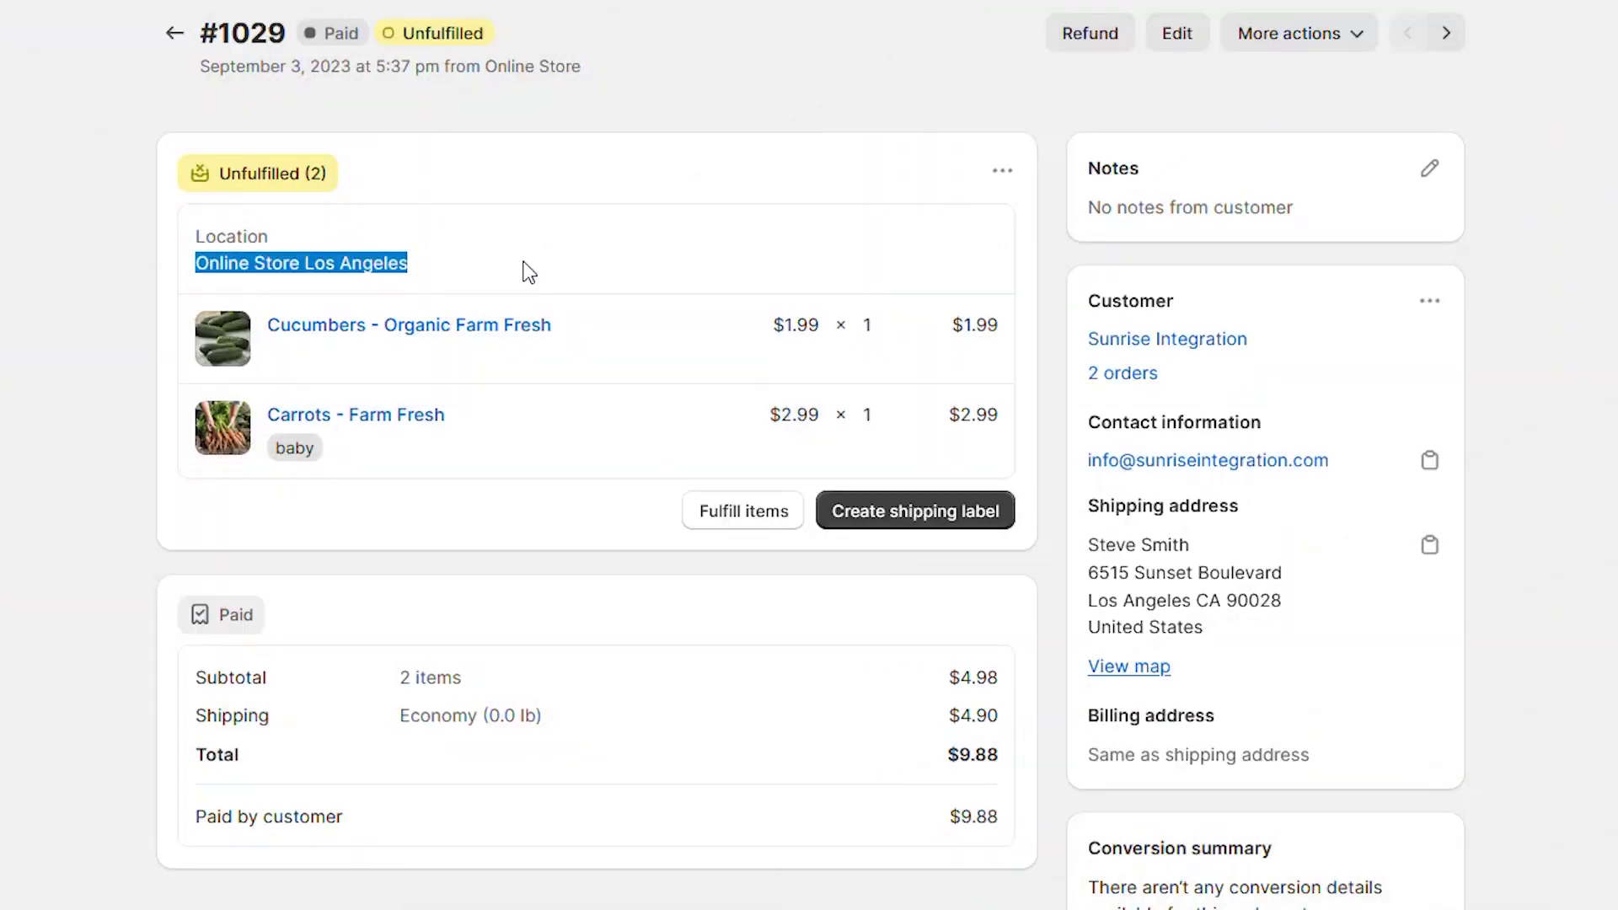
pyautogui.click(621, 248)
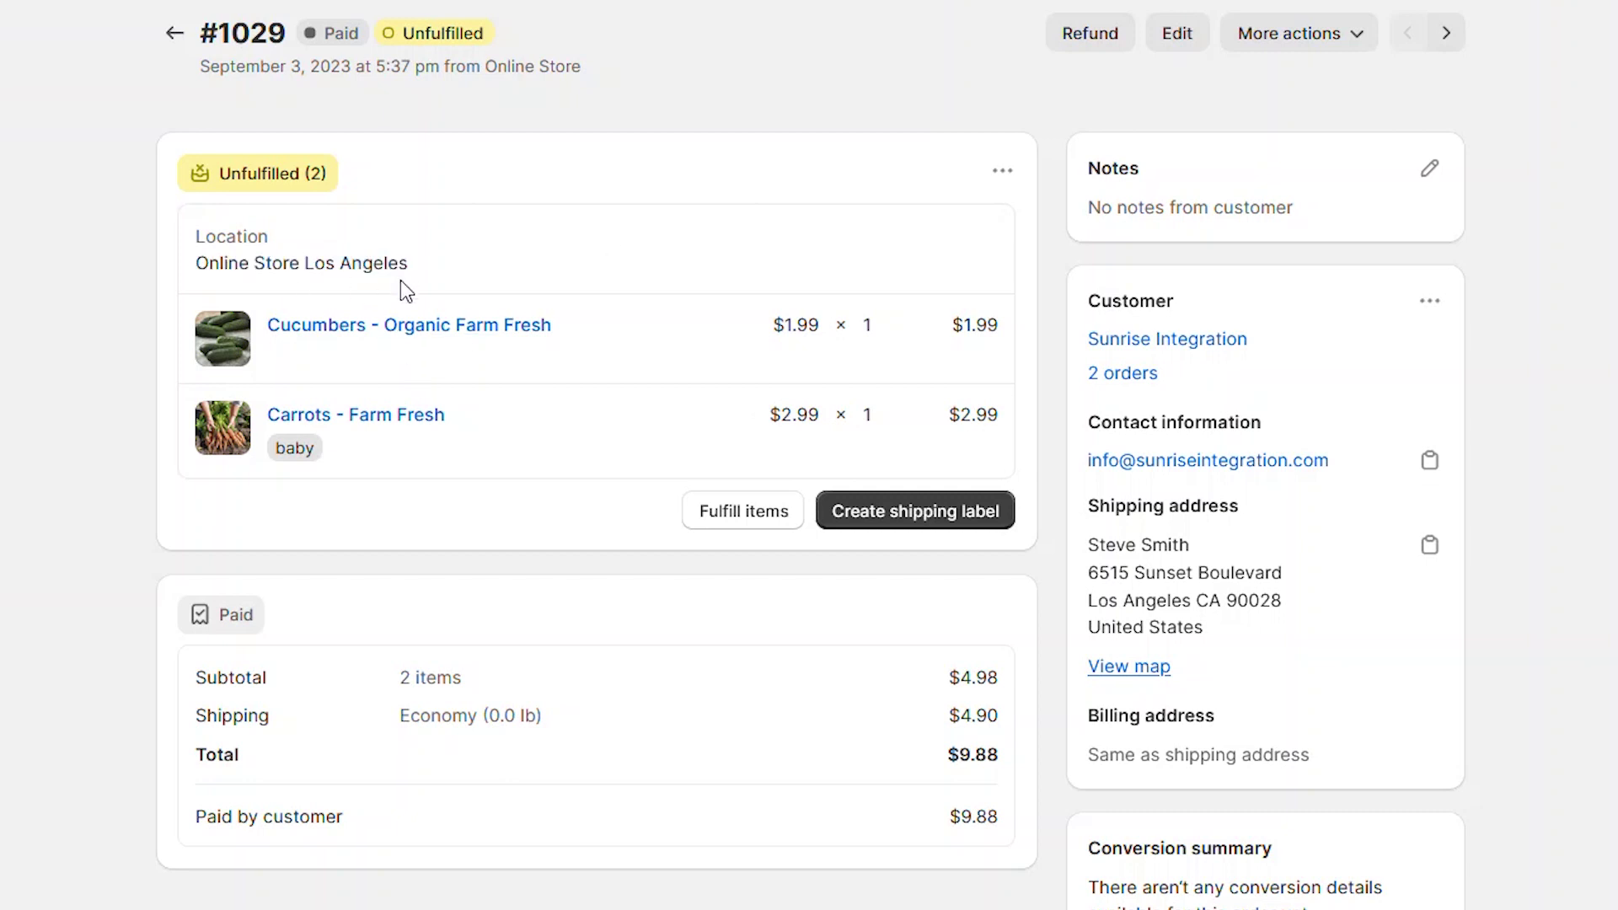